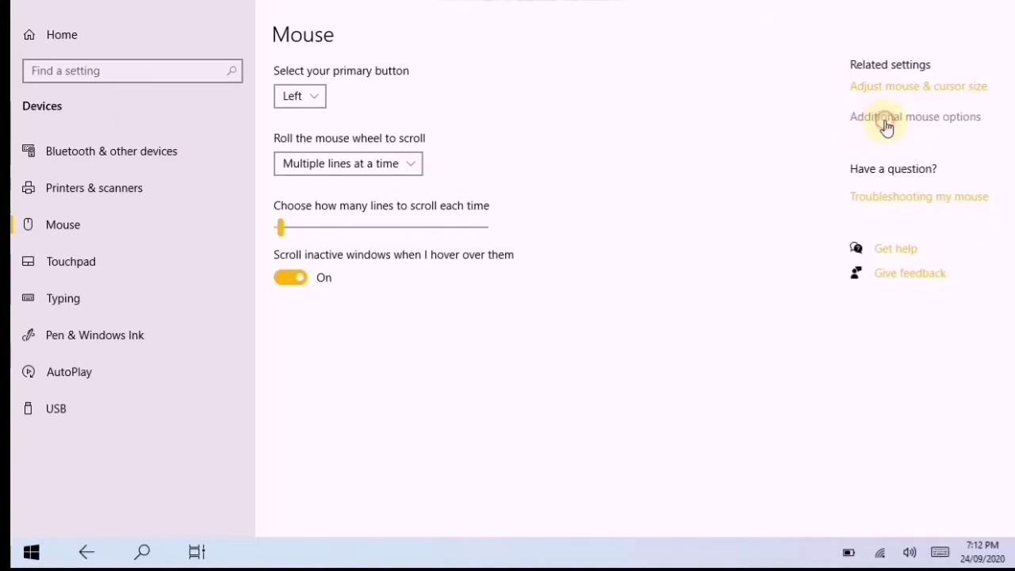
- Open the additional mouse options, reposition the Mouse Properties dialog, and show its pointer settings
click(887, 119)
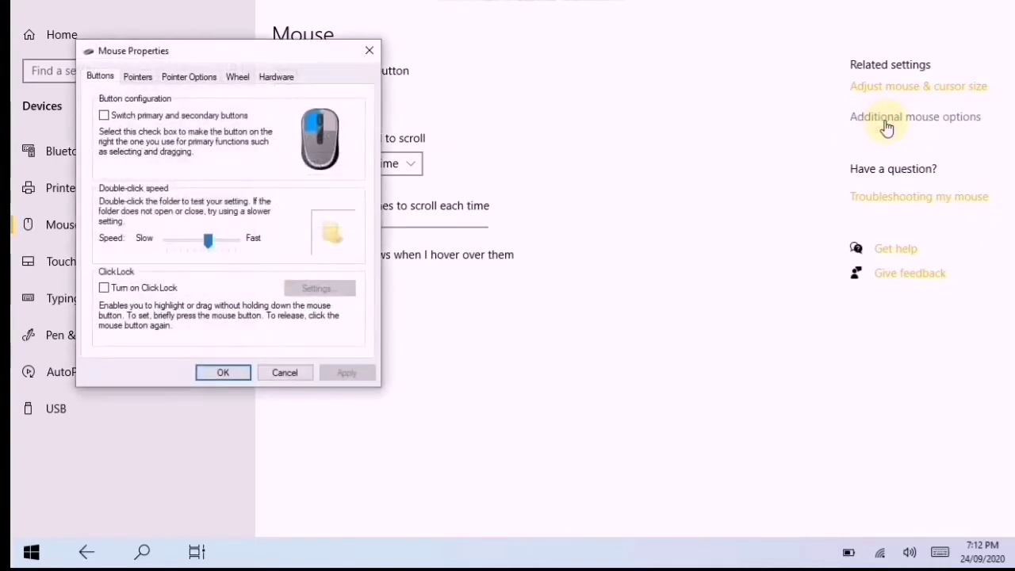
drag(327, 59, 602, 64)
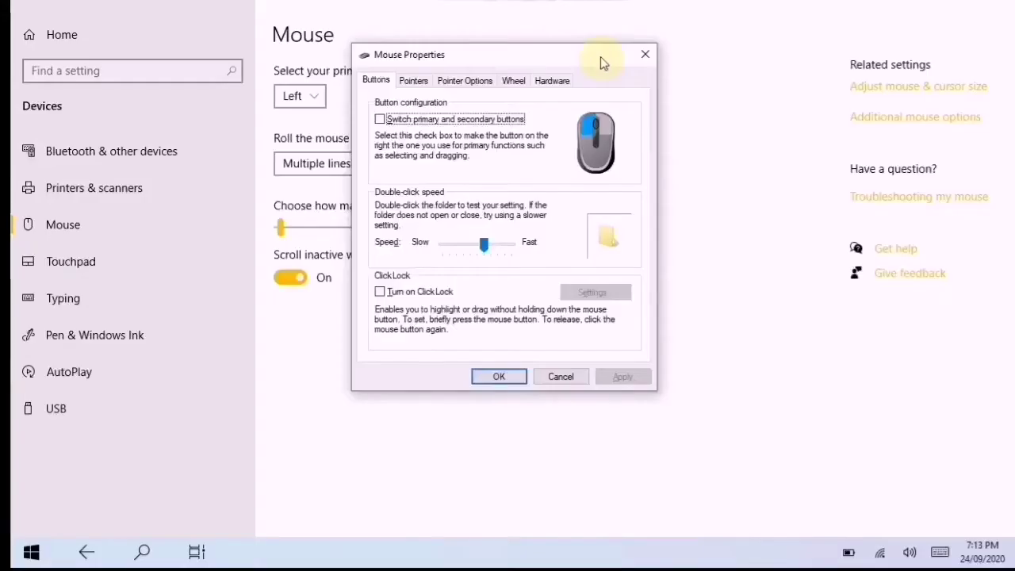
click(414, 81)
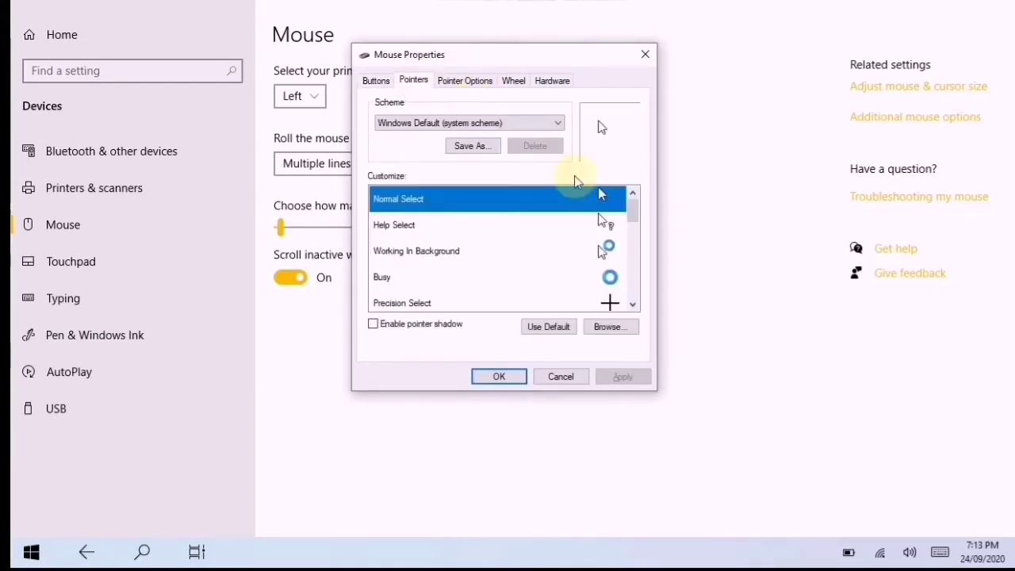
- Preview the Help Select and Working In Background pointers of the current scheme
mouse_move(635, 226)
mouse_down()
mouse_move(634, 302)
mouse_move(637, 211)
mouse_up()
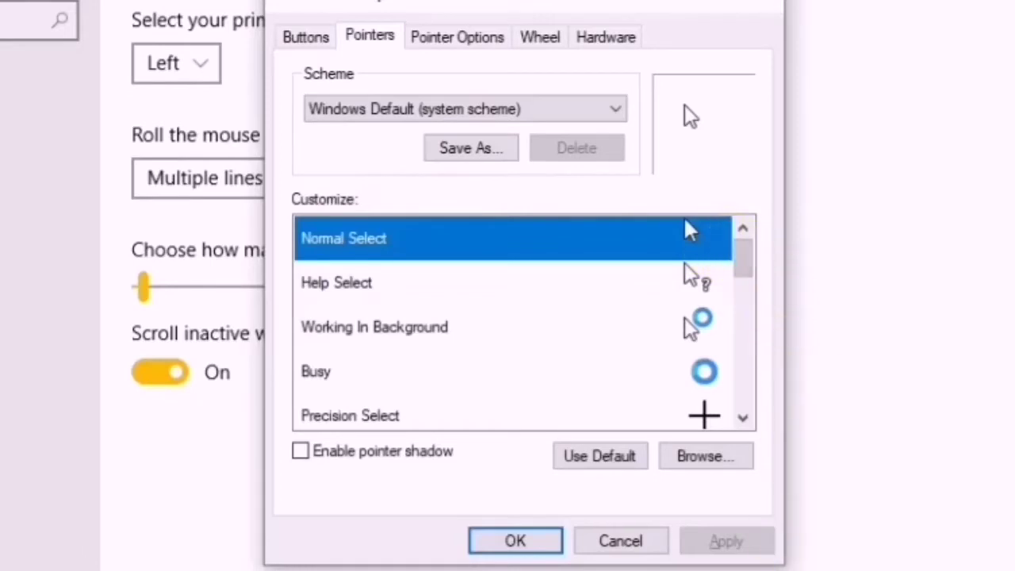
key(Tab)
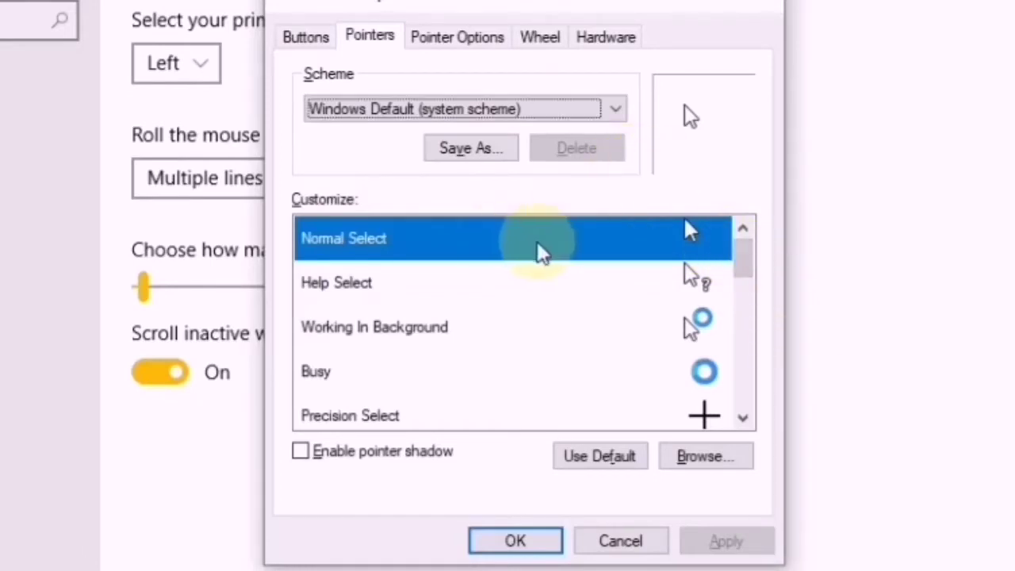
click(687, 276)
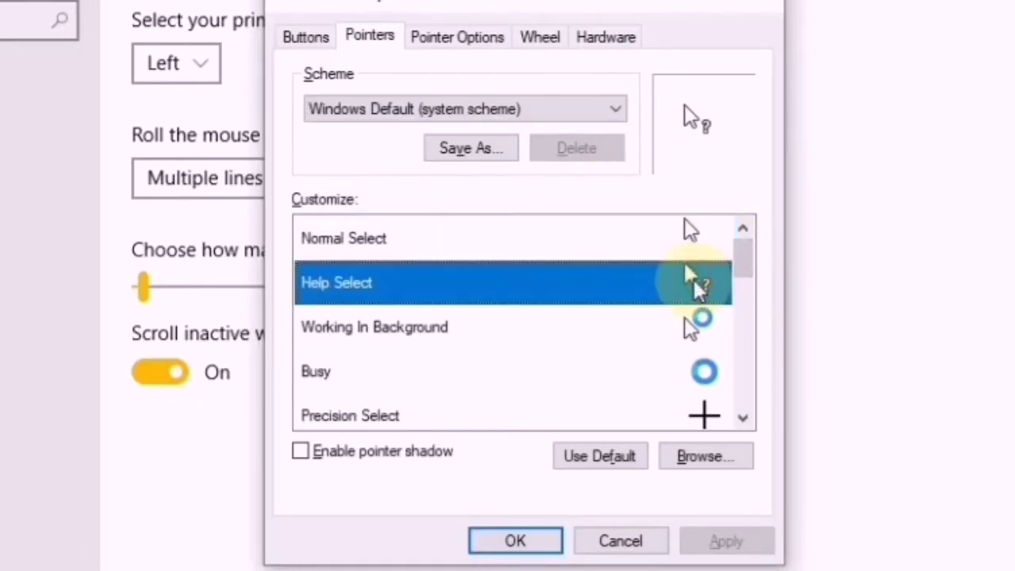
click(690, 331)
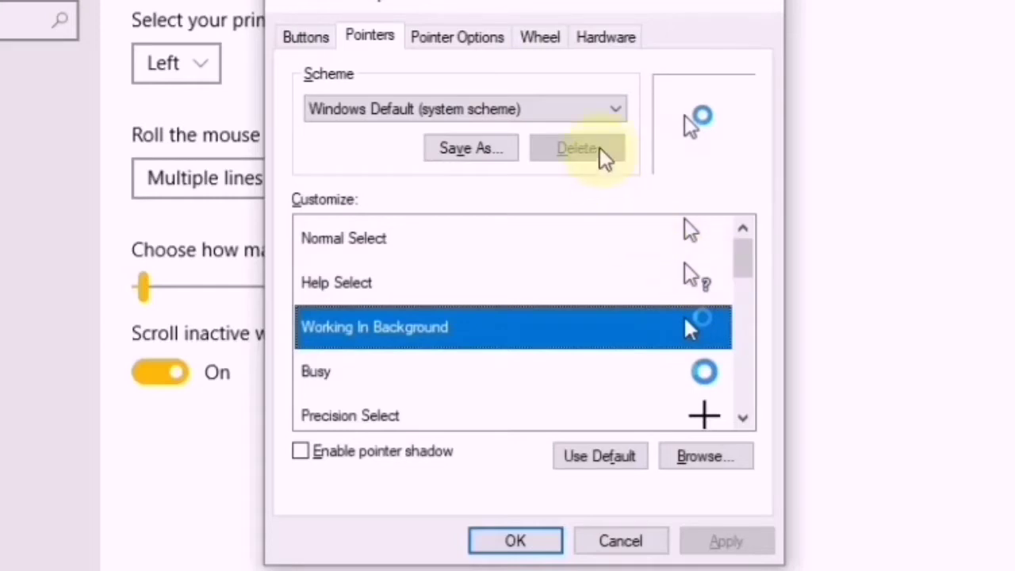
- Preview the Windows Default (extra large) and Windows Standard (extra large) pointer schemes, and review the latter's individual pointers
click(617, 111)
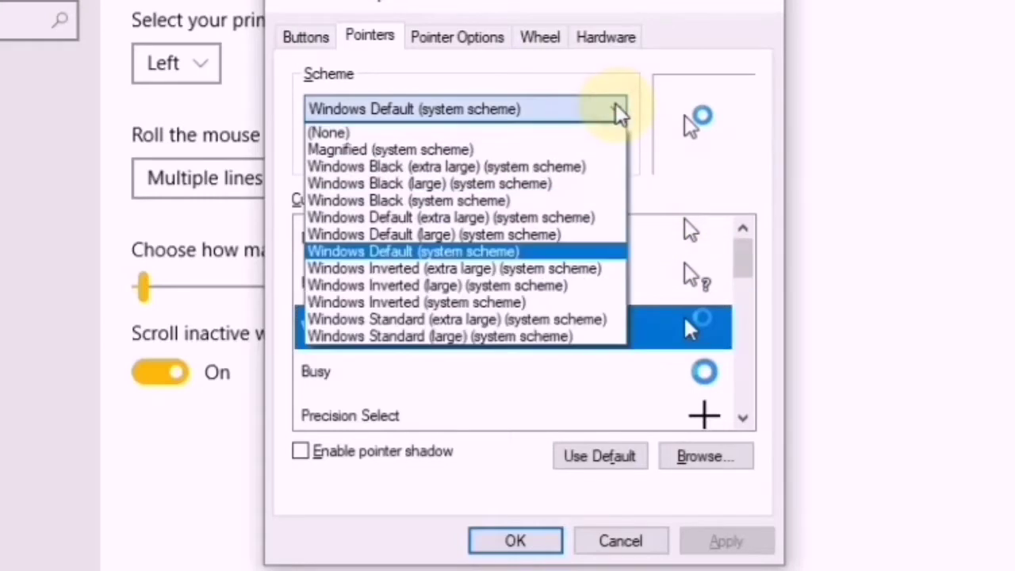
click(558, 218)
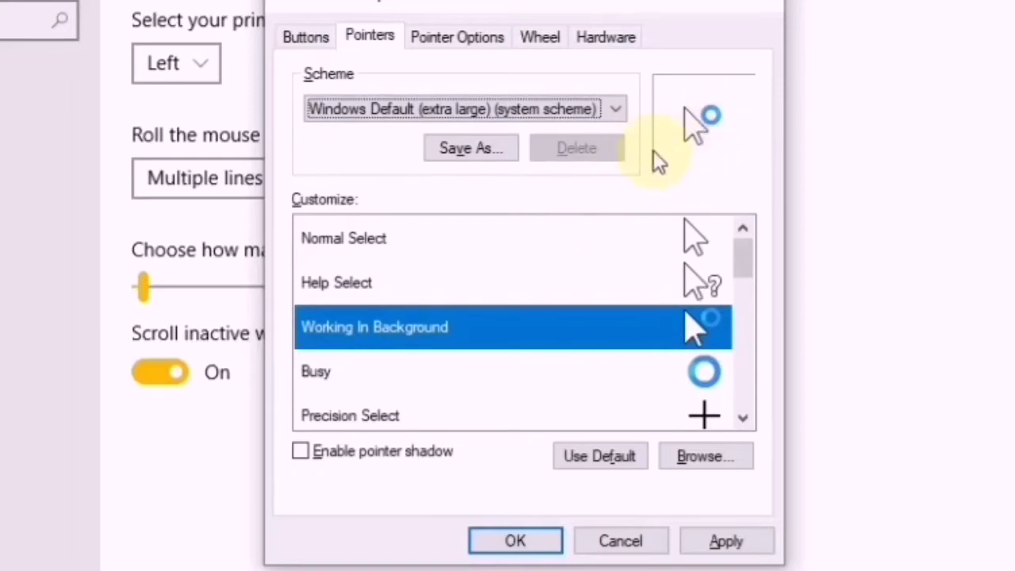
click(618, 109)
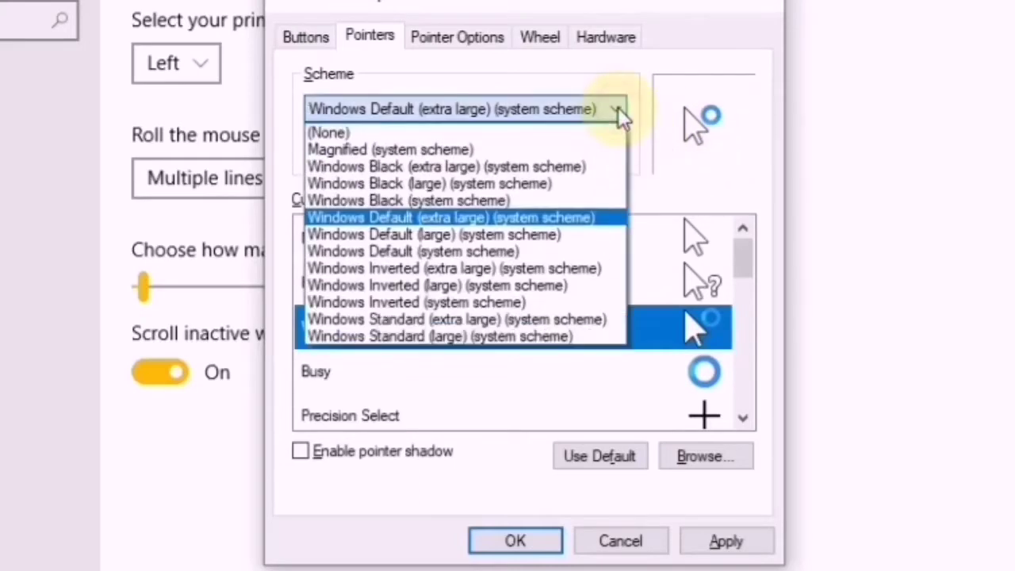
click(568, 320)
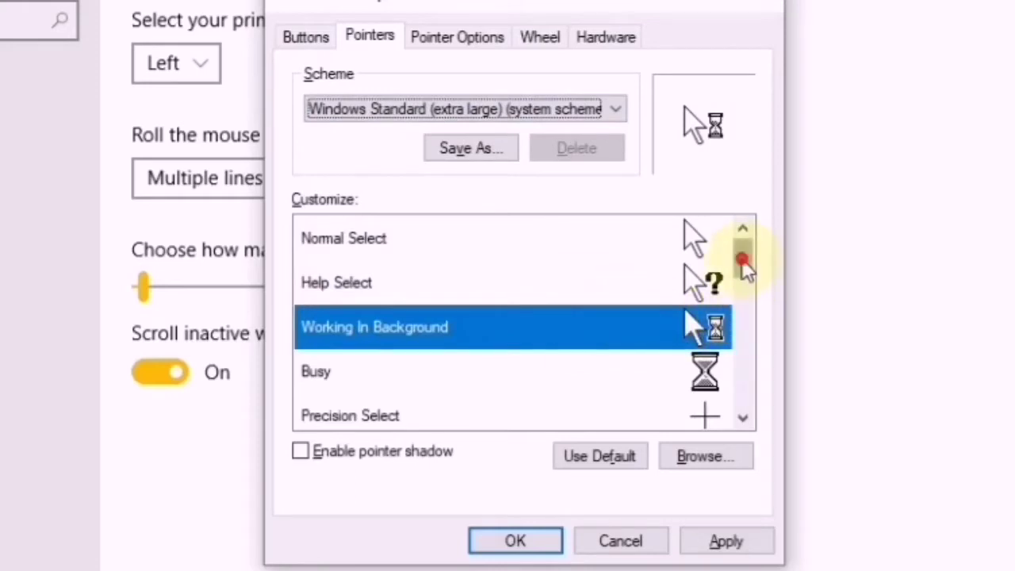
drag(746, 267, 742, 314)
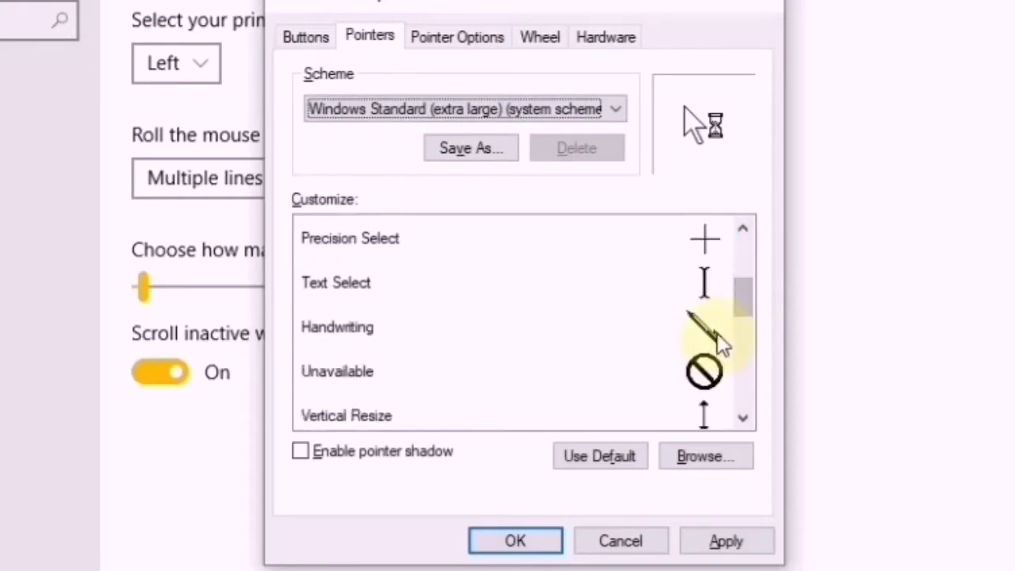
click(722, 339)
click(703, 373)
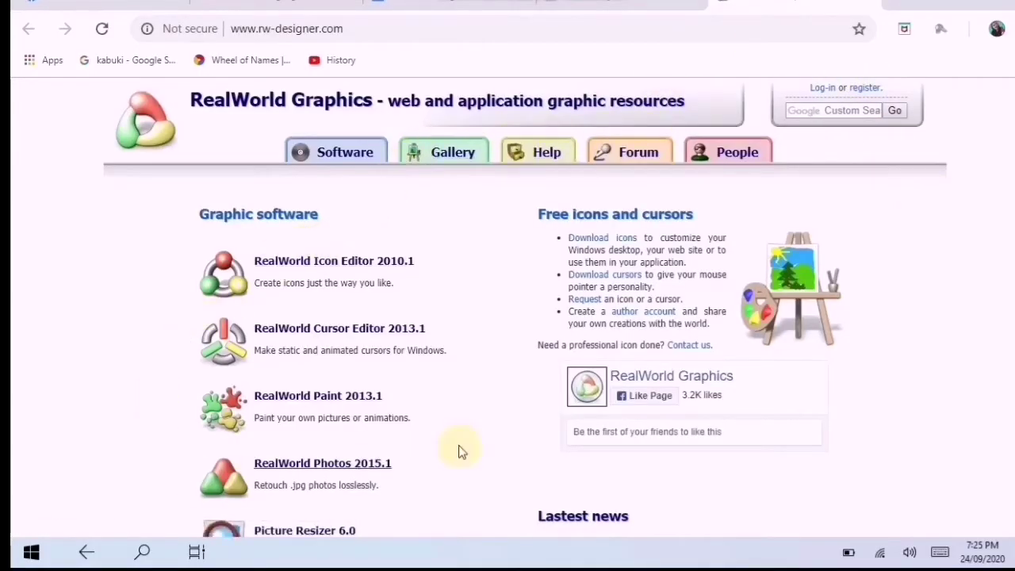
- In the browser, open the RealWorld Graphics gallery and search its icon and cursor libraries for "cursor highlight"
click(450, 159)
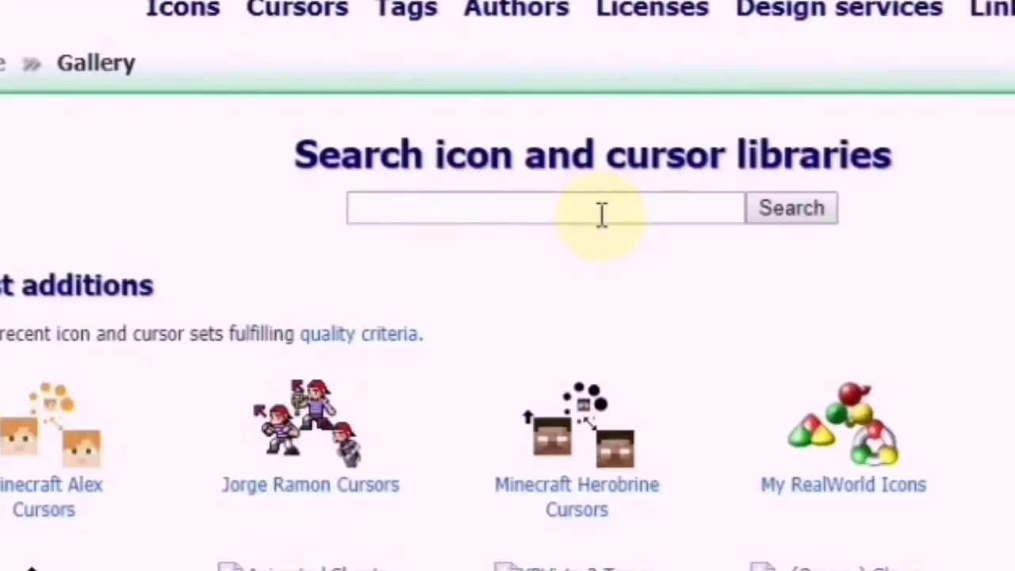
click(529, 280)
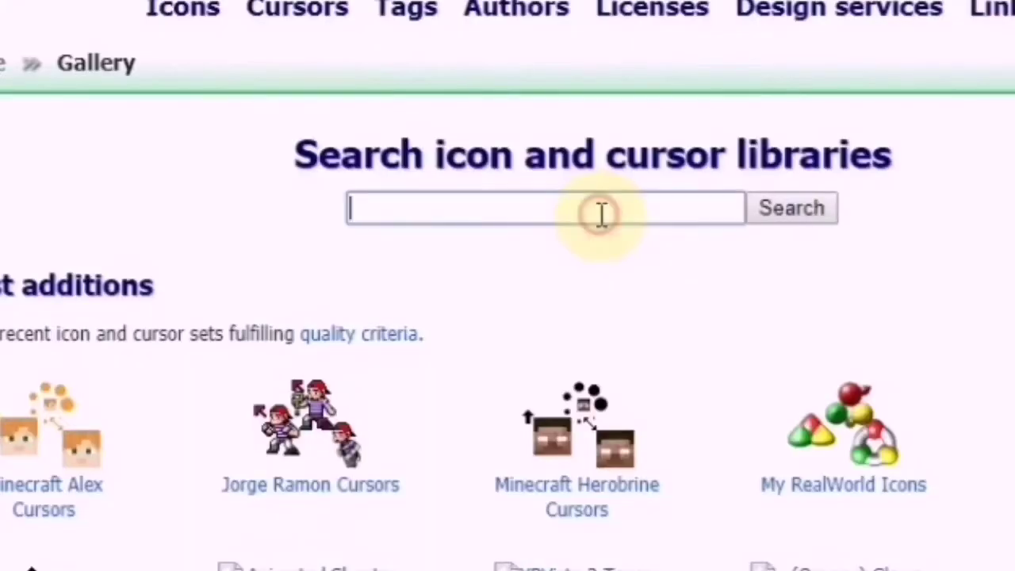
text(cursor)
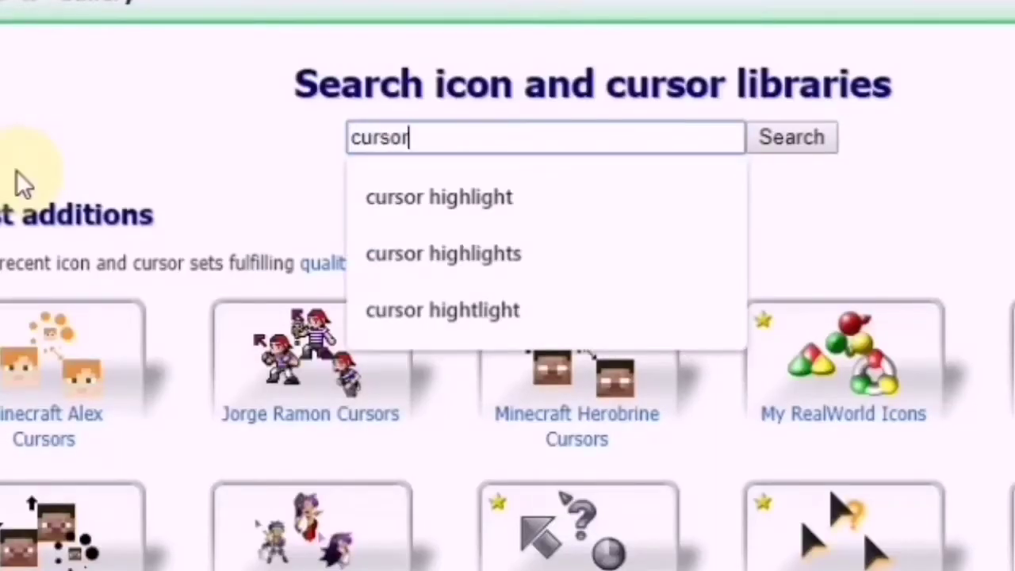
text( highlight)
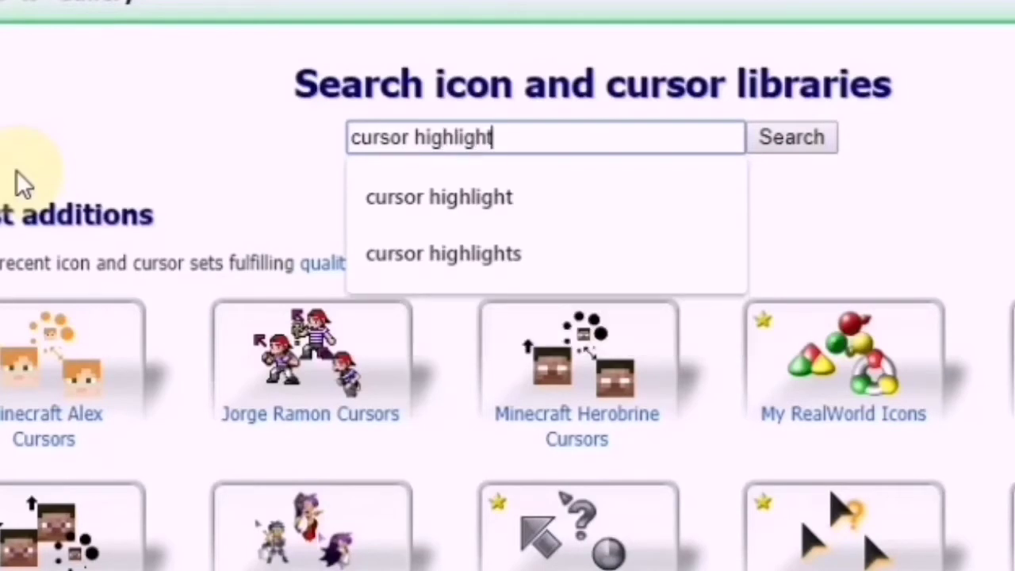
key(Return)
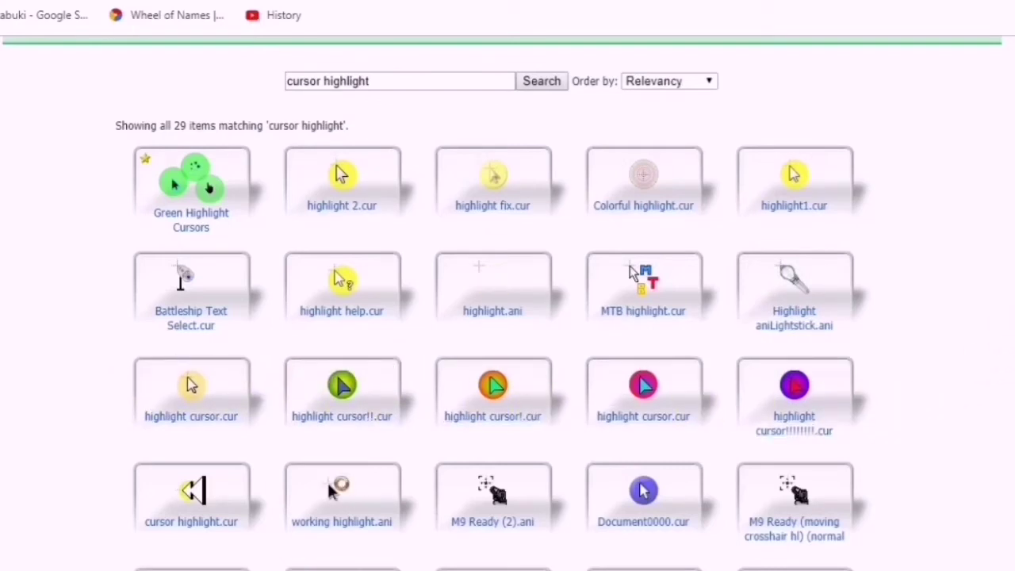
- Order the cursor search results by Downloads
scroll(508, 301, down, 1)
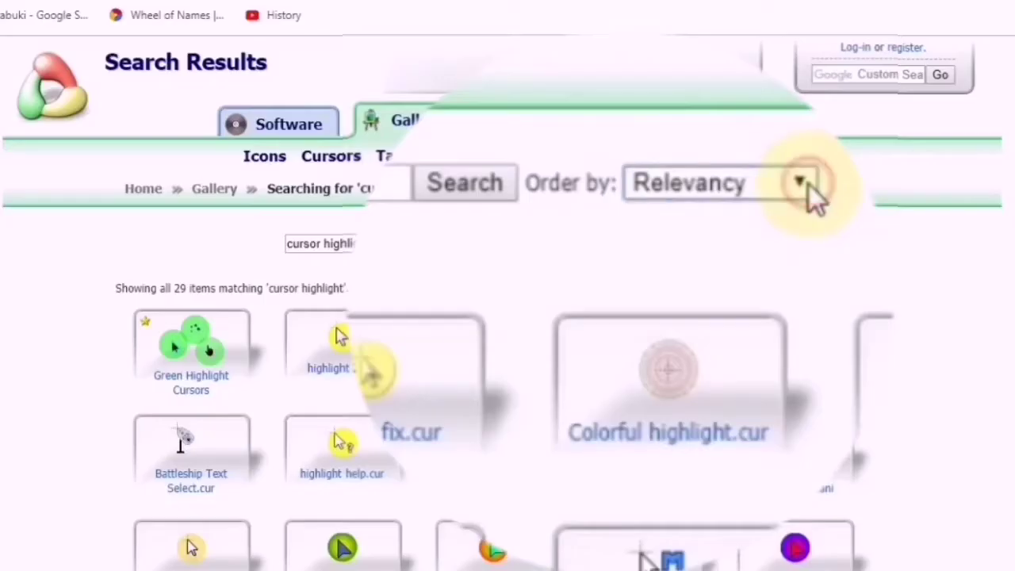
click(809, 185)
click(708, 305)
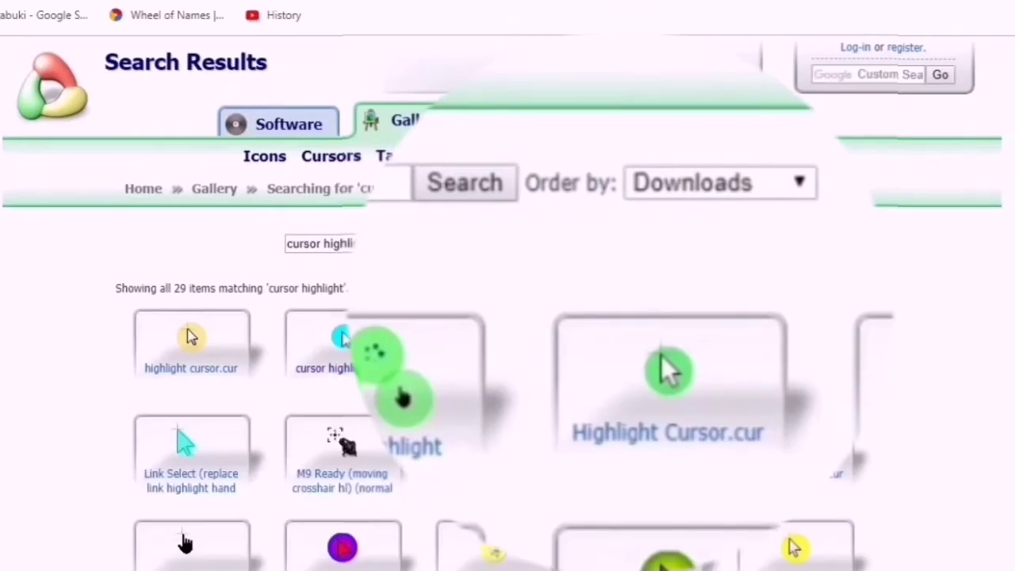
- Browse the sorted results, open the details of the cyan-circle cursor highlight.cur, and download it
scroll(507, 357, down, 2)
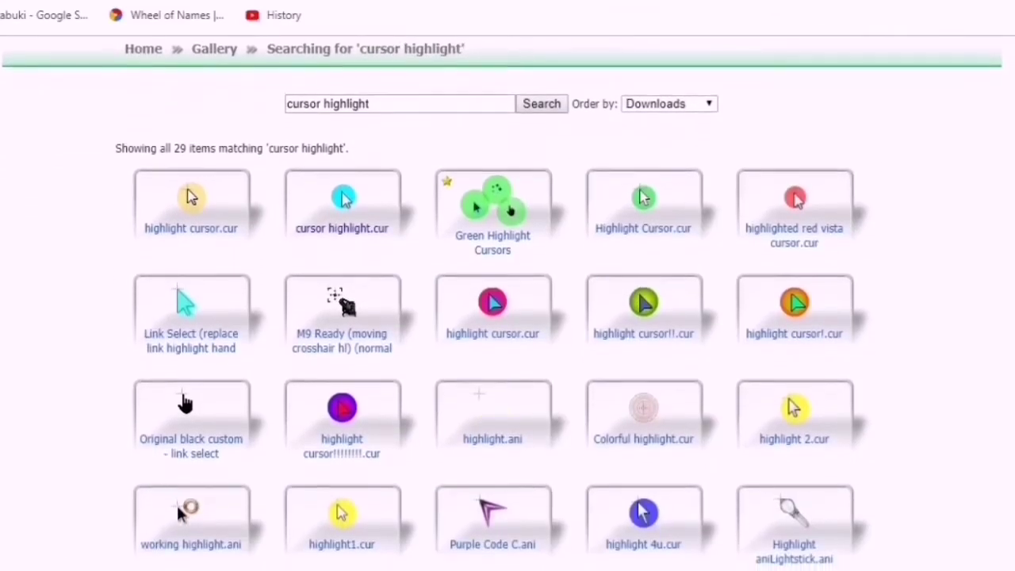
scroll(508, 318, down, 1)
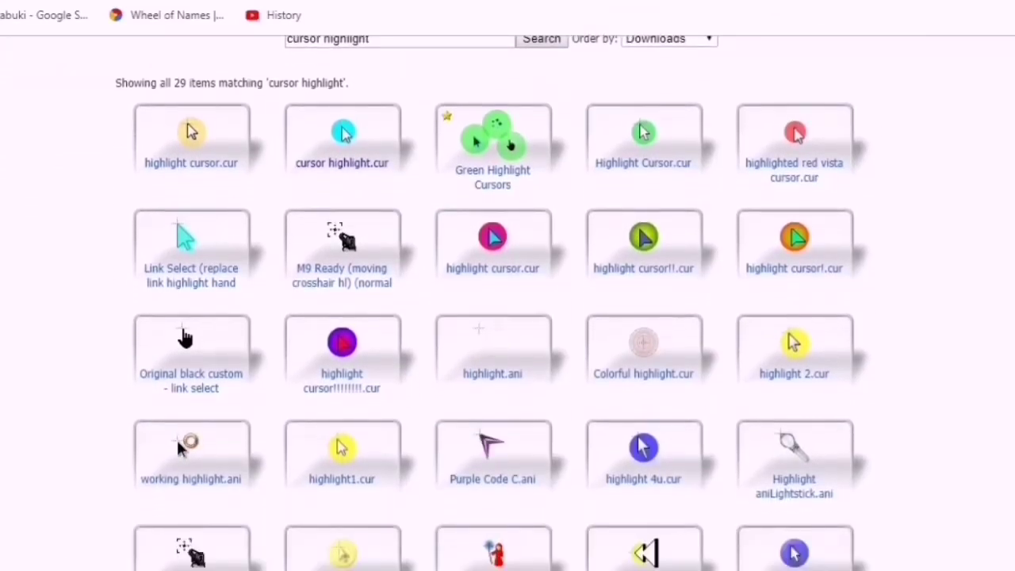
scroll(650, 270, up, 1)
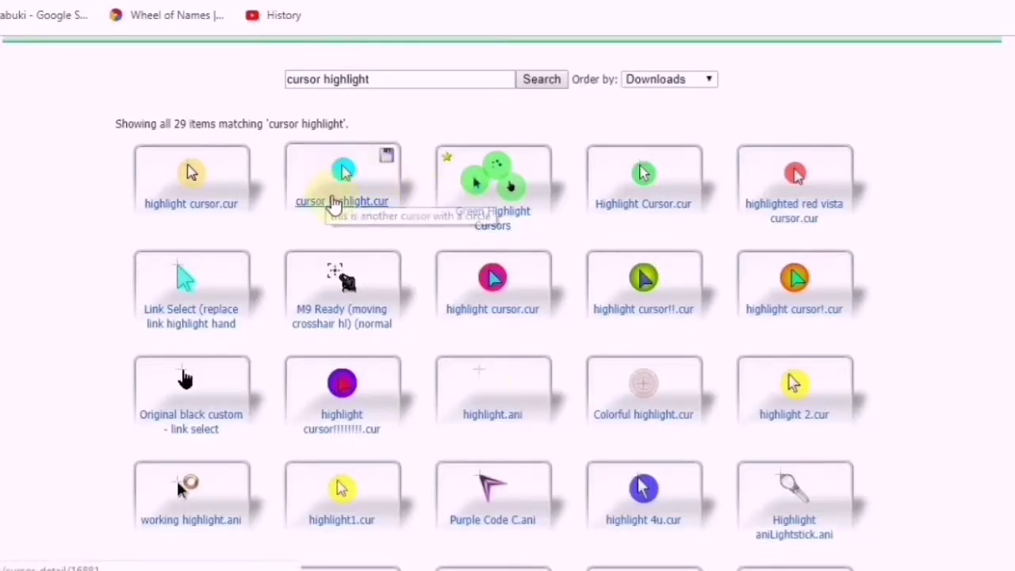
click(337, 203)
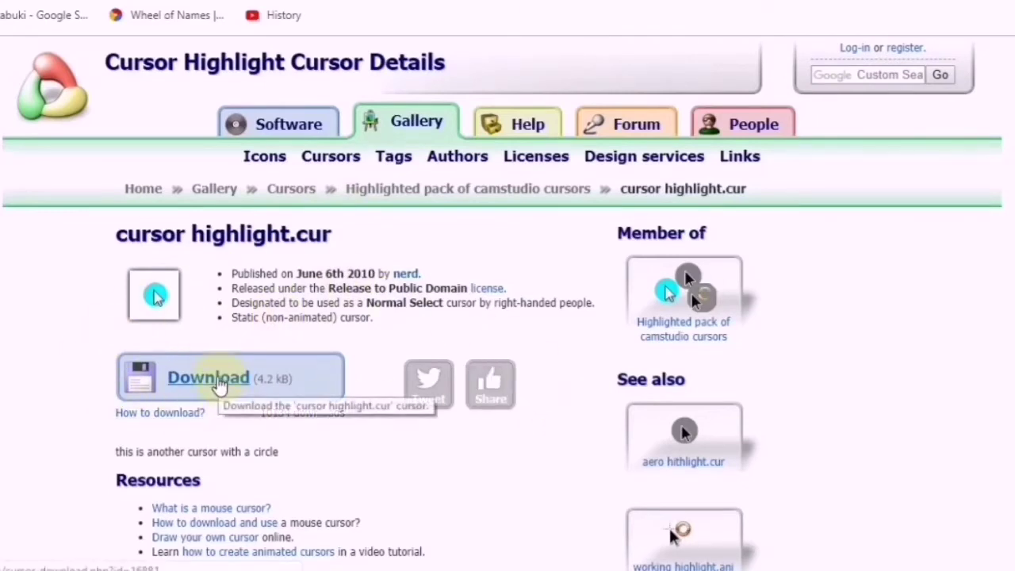
click(220, 384)
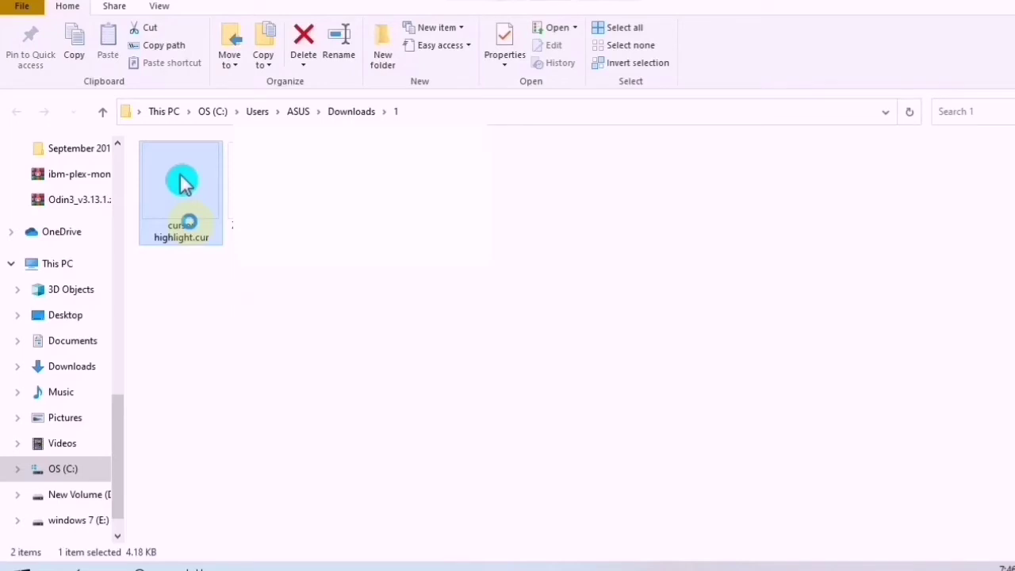
- In File Explorer, move cursor highlight.cur from the Downloads subfolder 1 to C:\Windows\Cursors, granting administrator permission
right_click(190, 225)
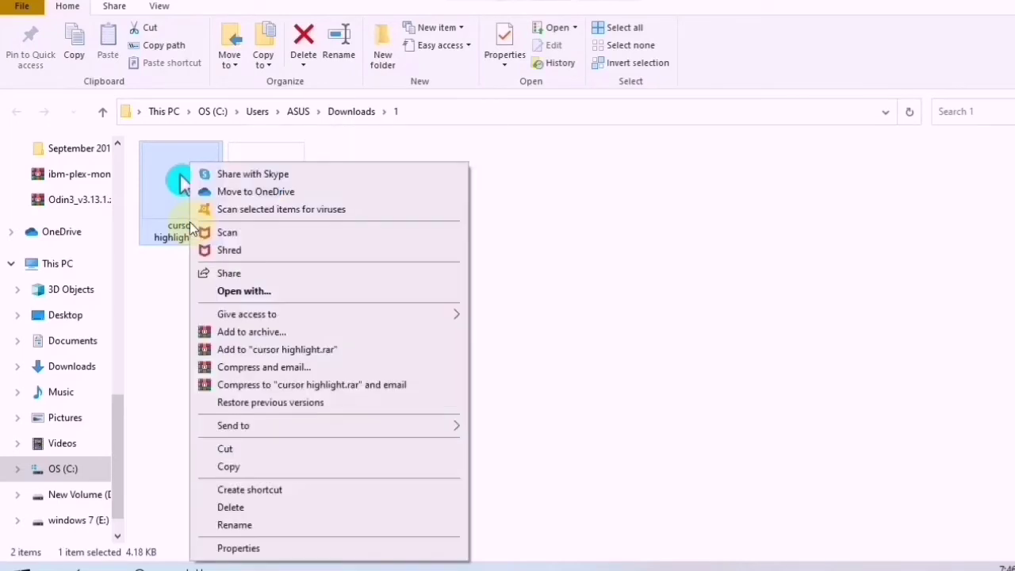
click(269, 449)
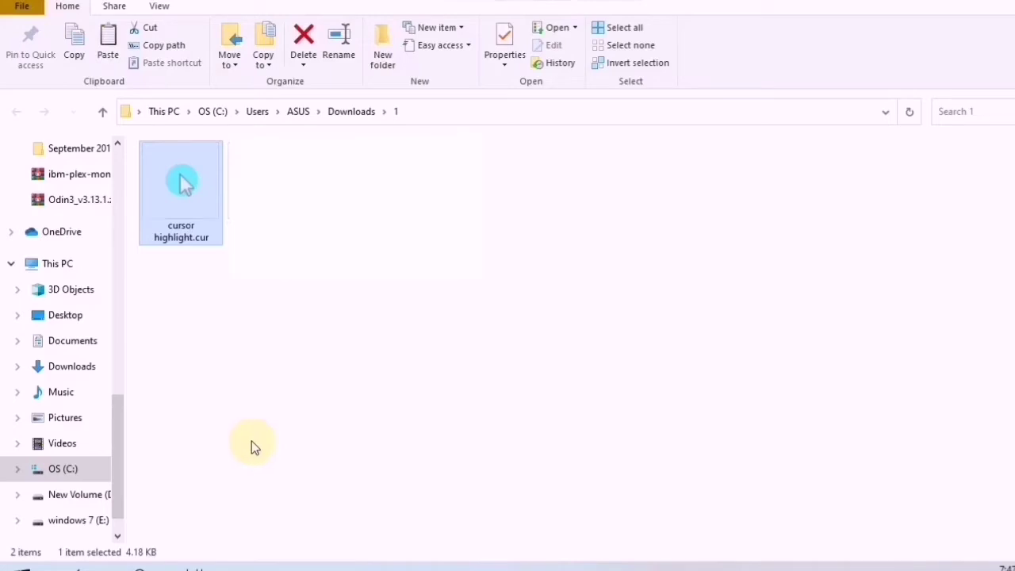
click(77, 471)
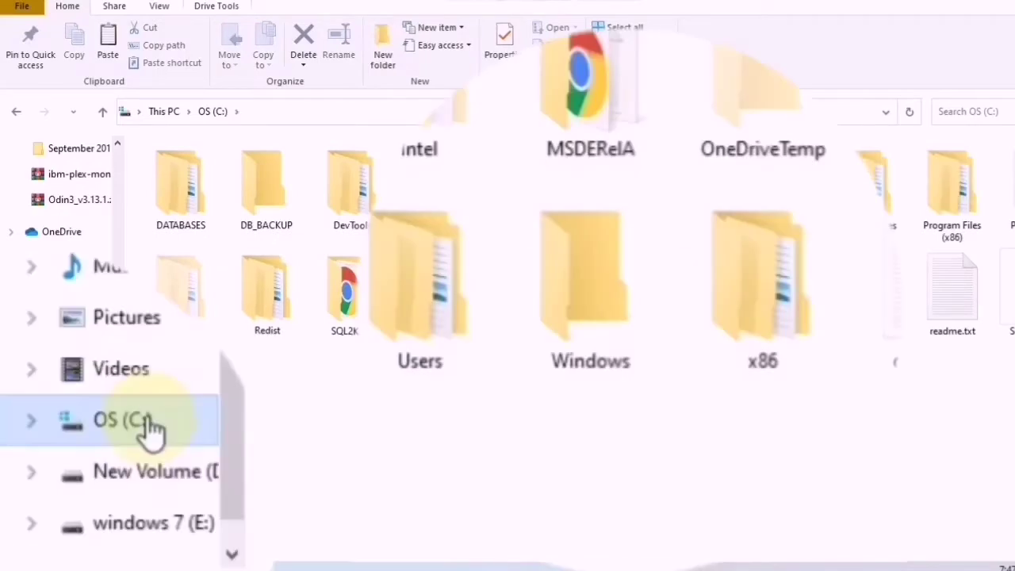
double_click(607, 294)
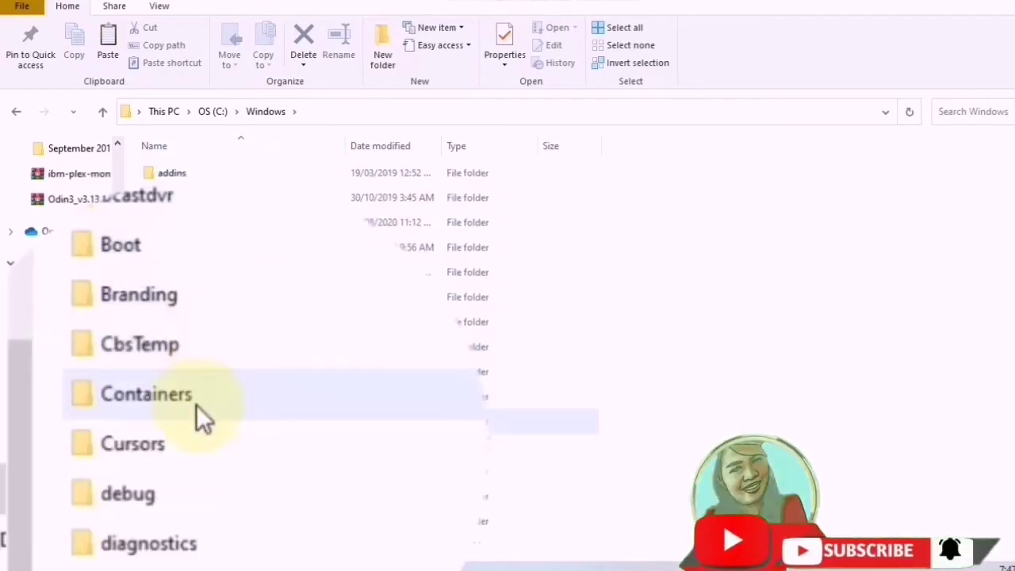
double_click(191, 446)
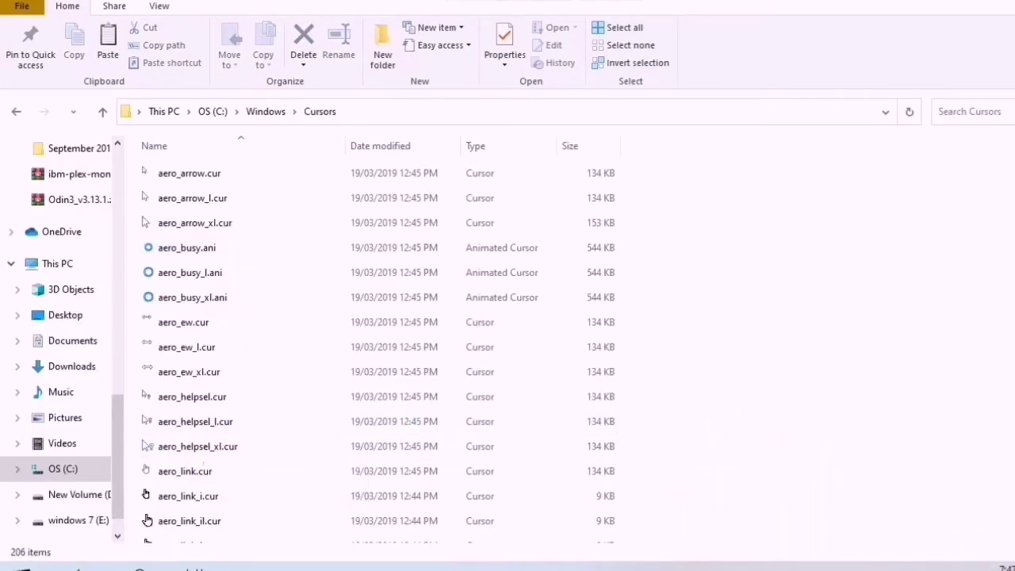
right_click(891, 223)
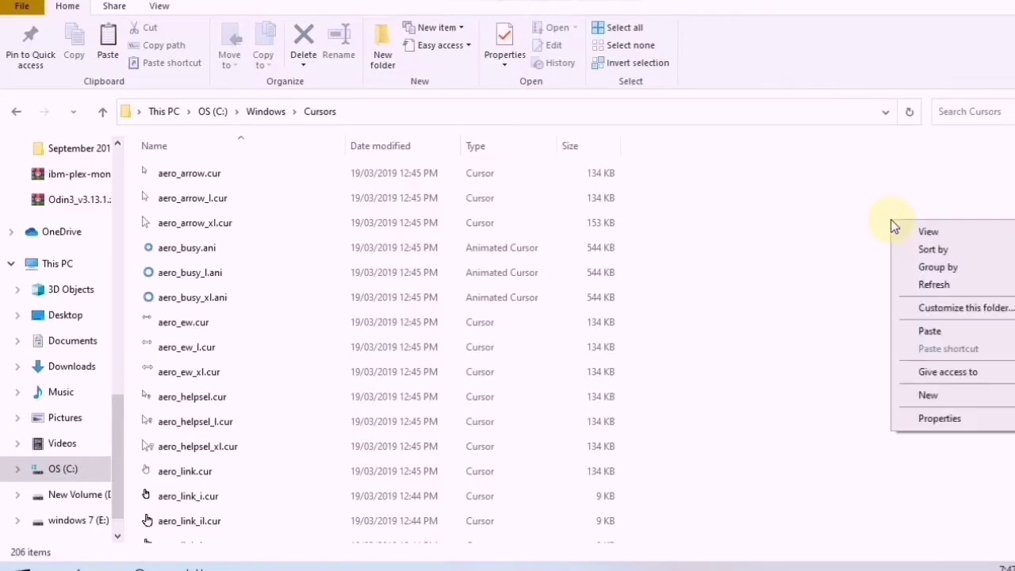
click(931, 330)
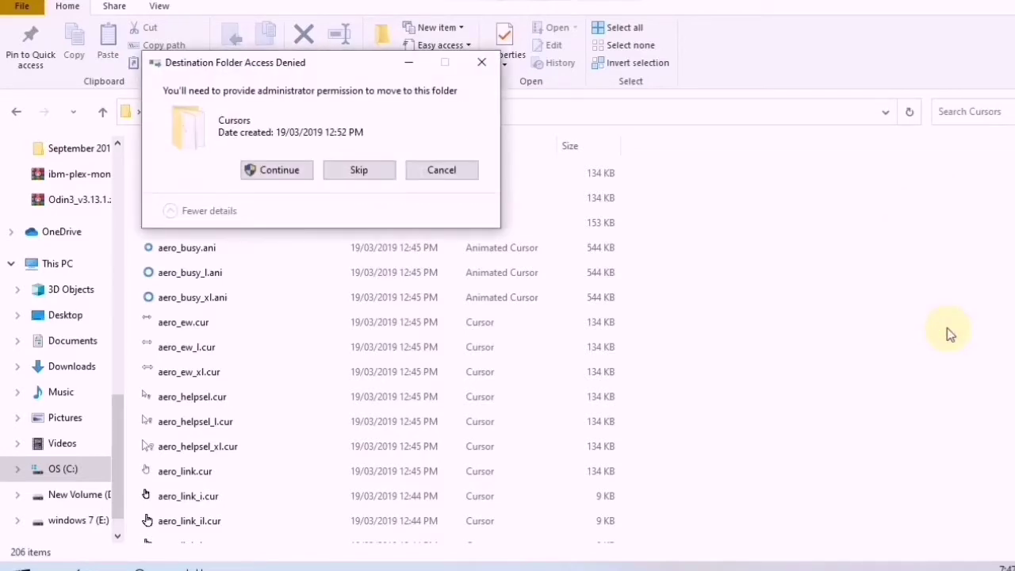
click(291, 178)
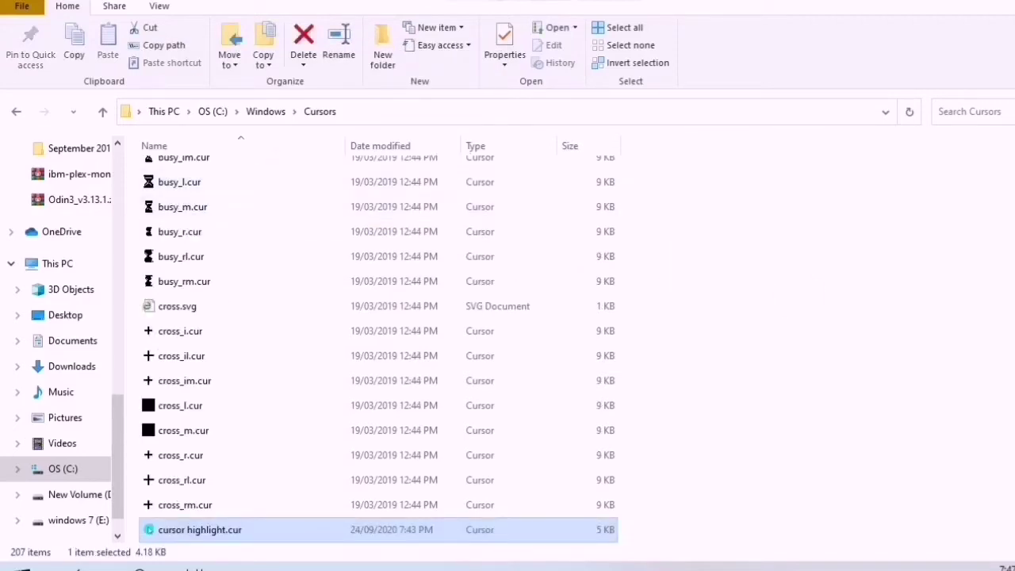
scroll(317, 265, down, 4)
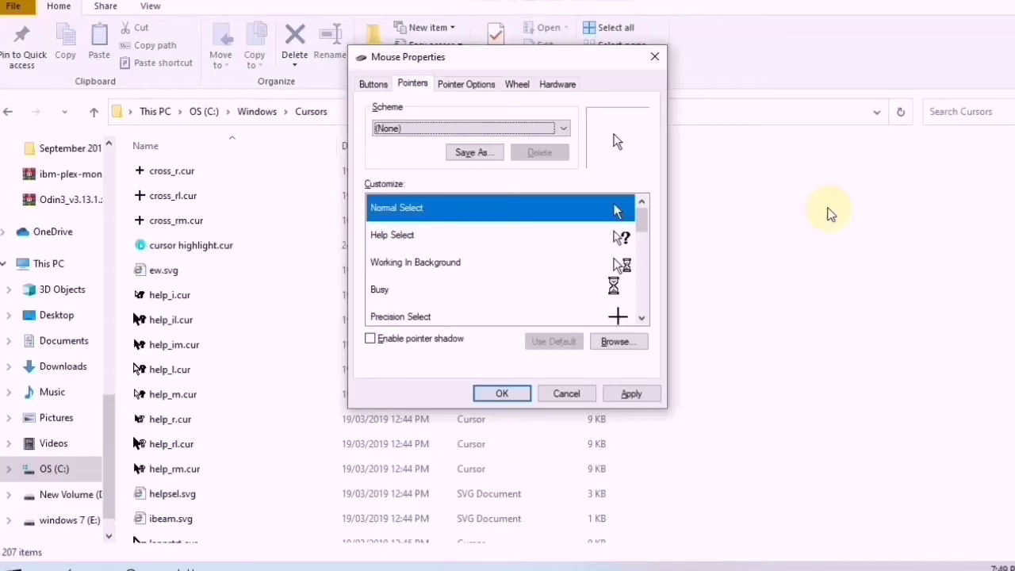
- In Mouse Properties, assign cursor highlight.cur from the Cursors folder to the Normal Select pointer
drag(566, 62, 331, 128)
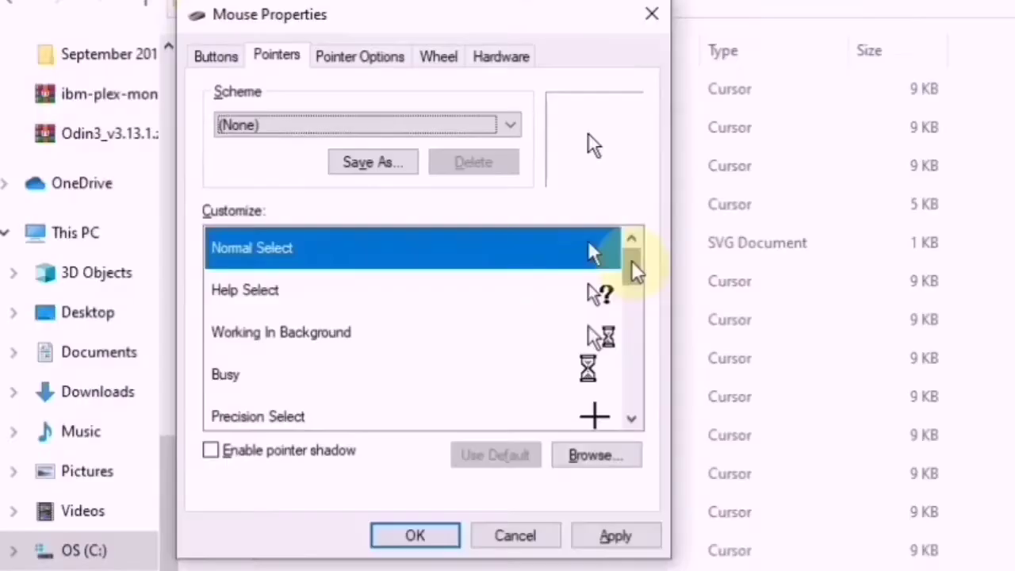
mouse_move(635, 269)
mouse_down()
mouse_move(642, 381)
mouse_move(641, 262)
mouse_up()
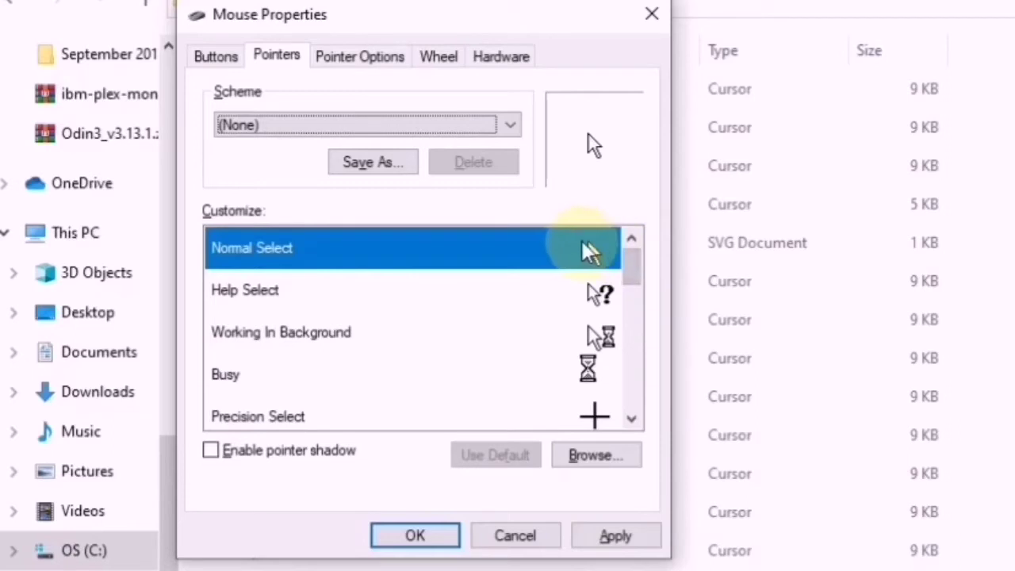
click(583, 458)
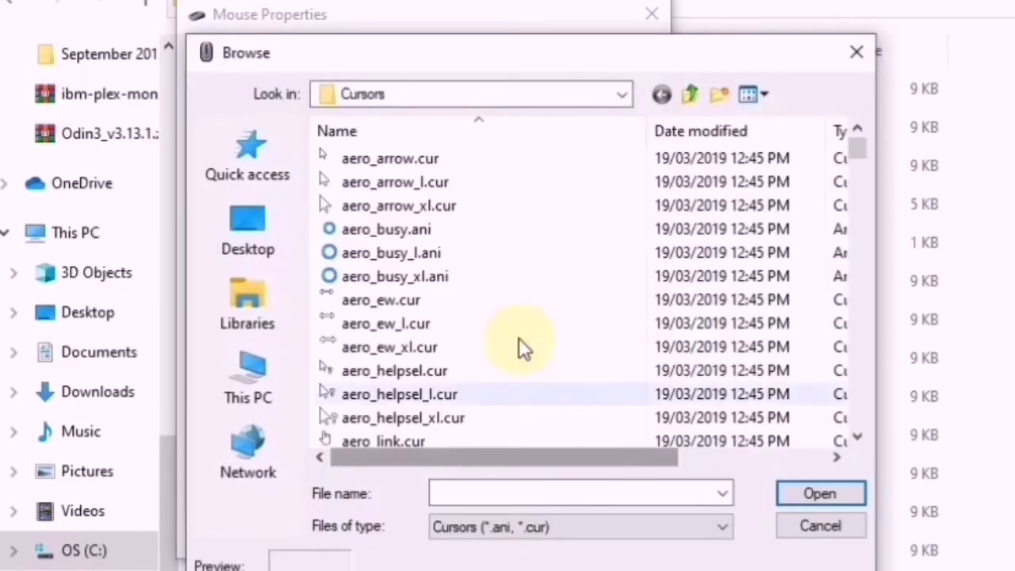
click(485, 189)
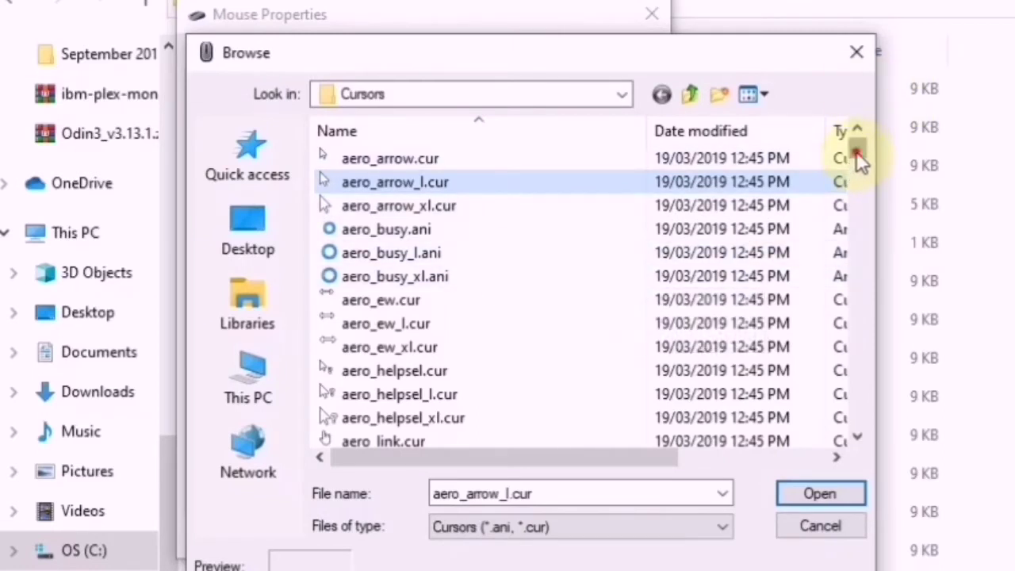
mouse_move(857, 151)
mouse_down()
mouse_move(840, 400)
mouse_move(850, 433)
mouse_move(868, 143)
mouse_up()
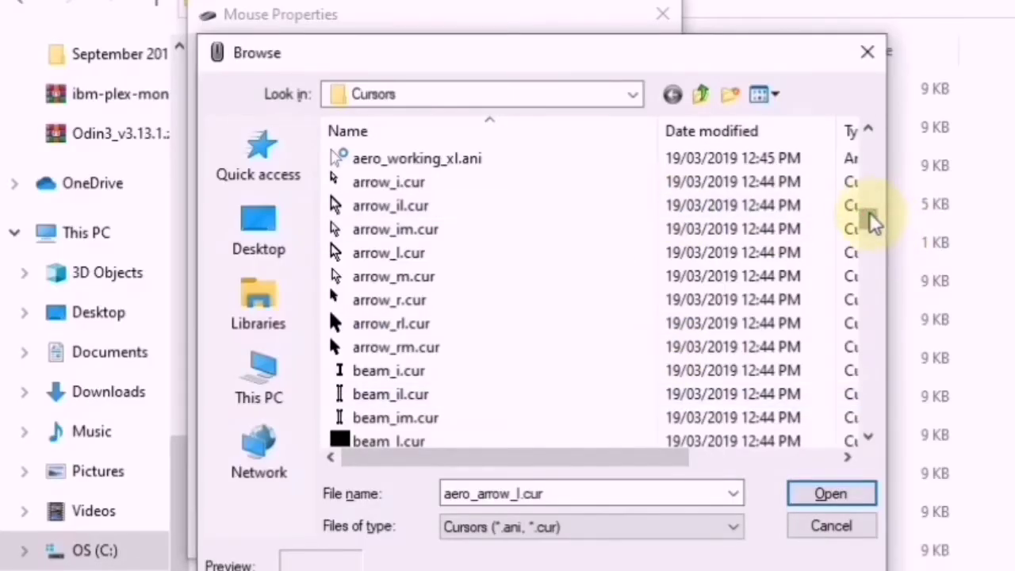
drag(869, 212, 864, 256)
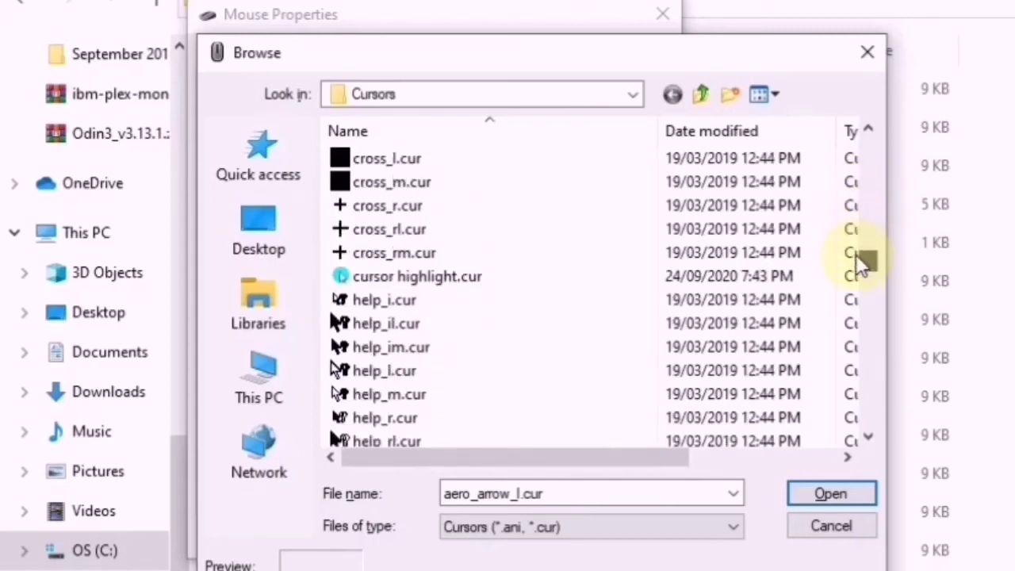
click(464, 288)
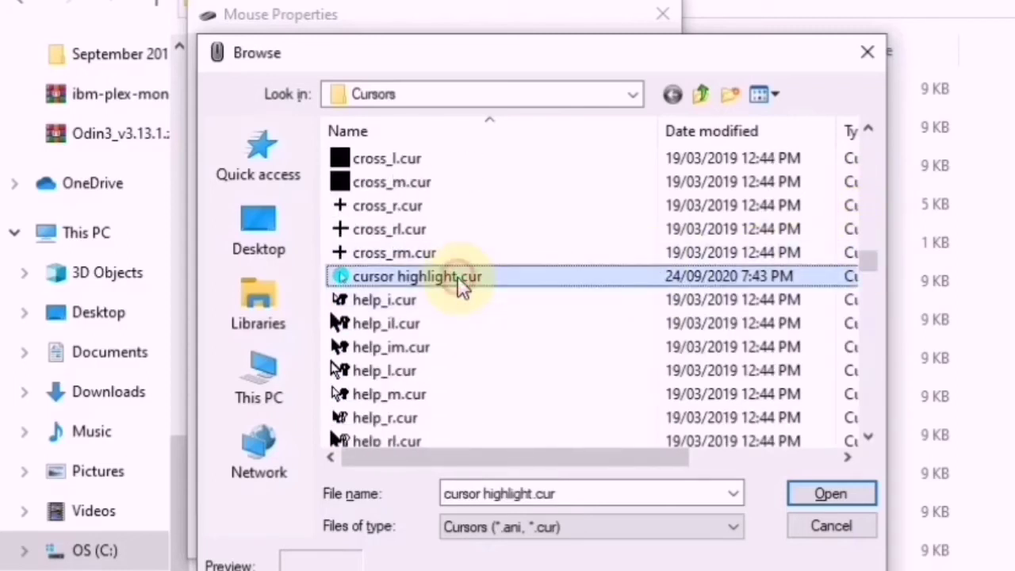
double_click(458, 278)
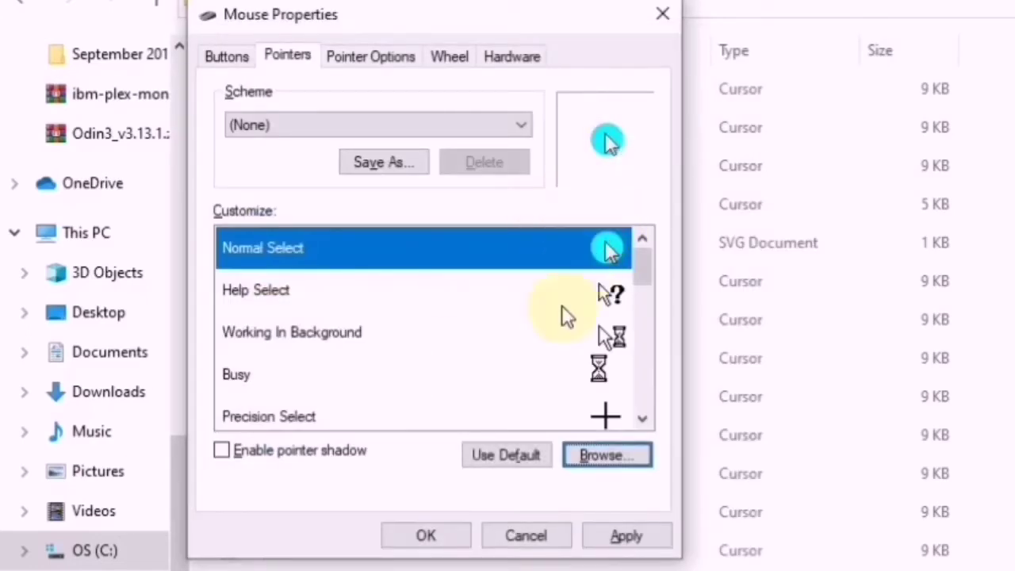
- Save the customized pointers as a scheme named "highlight cursor" and apply it
mouse_move(641, 262)
mouse_down()
mouse_move(643, 277)
mouse_move(647, 256)
mouse_up()
click(383, 162)
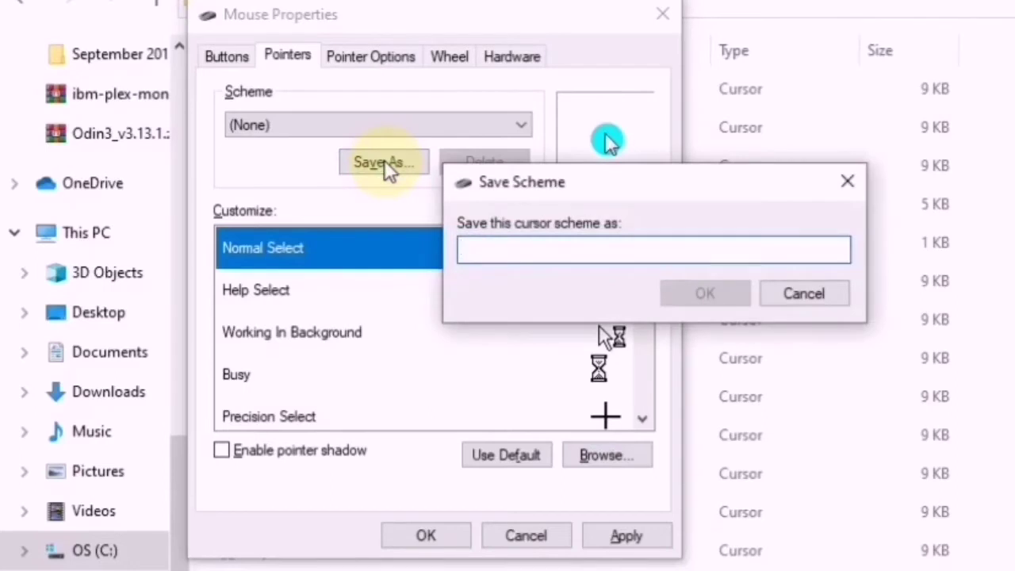
text(highlight c)
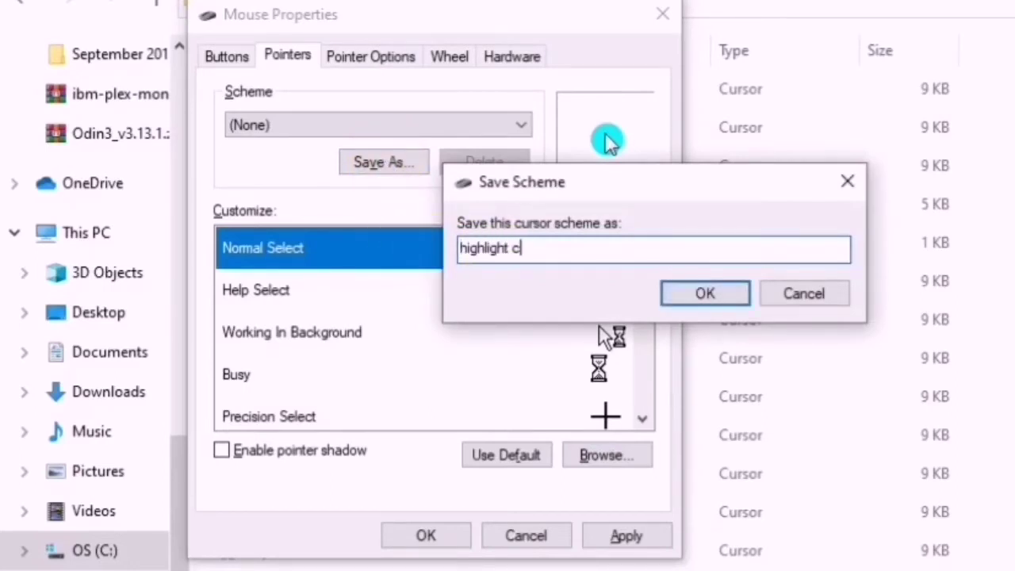
text(ursor)
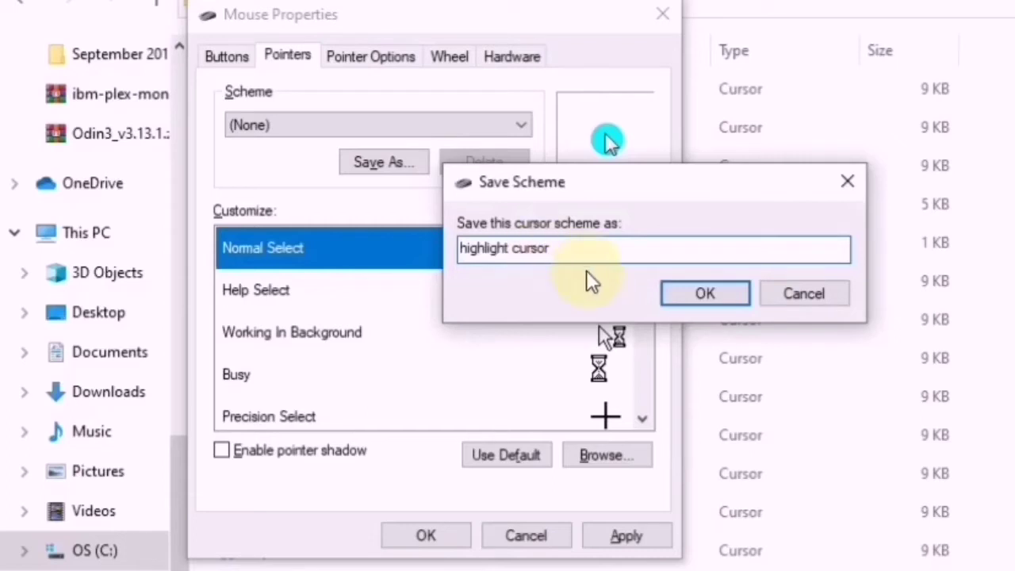
click(702, 297)
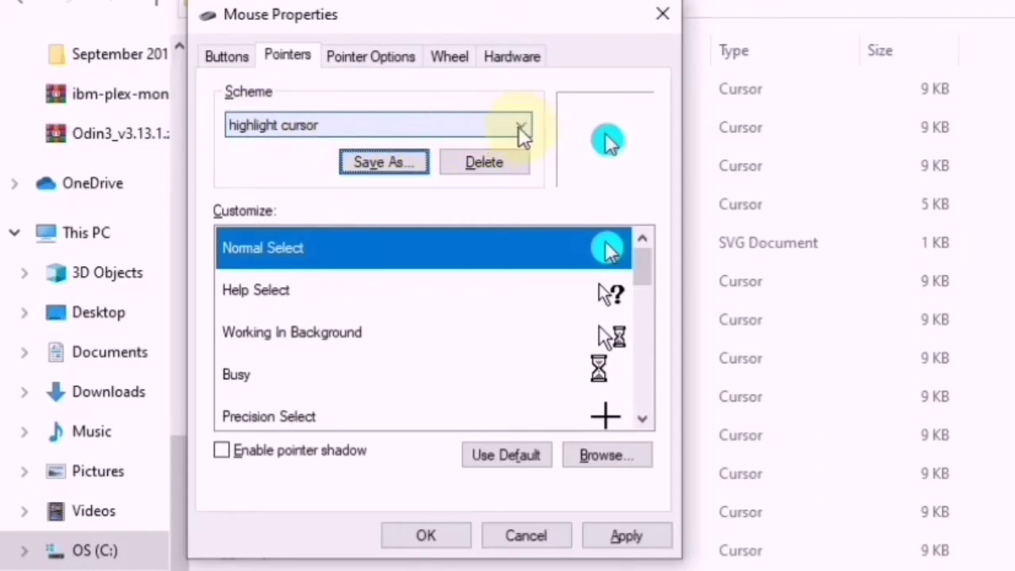
click(624, 538)
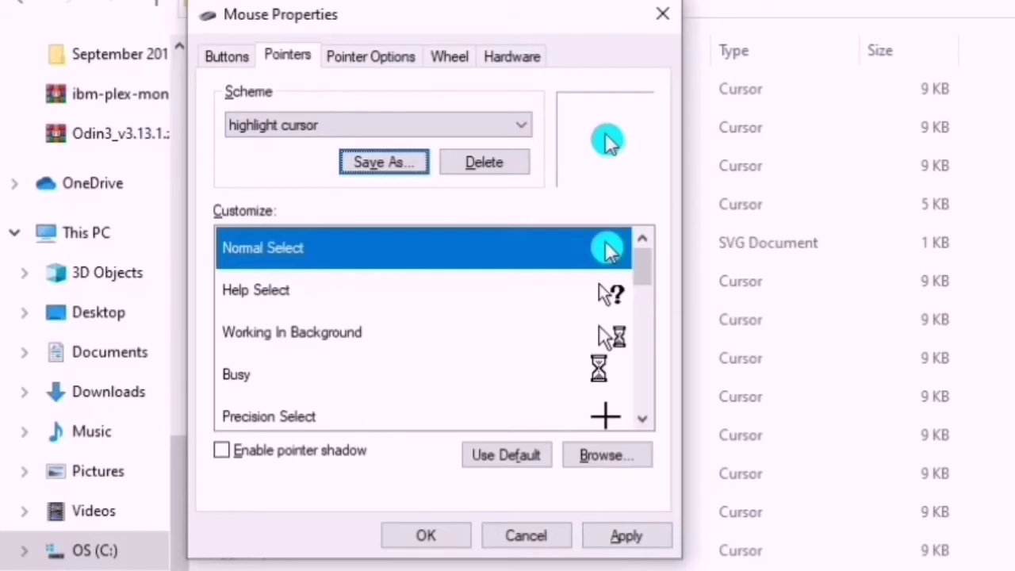
click(625, 536)
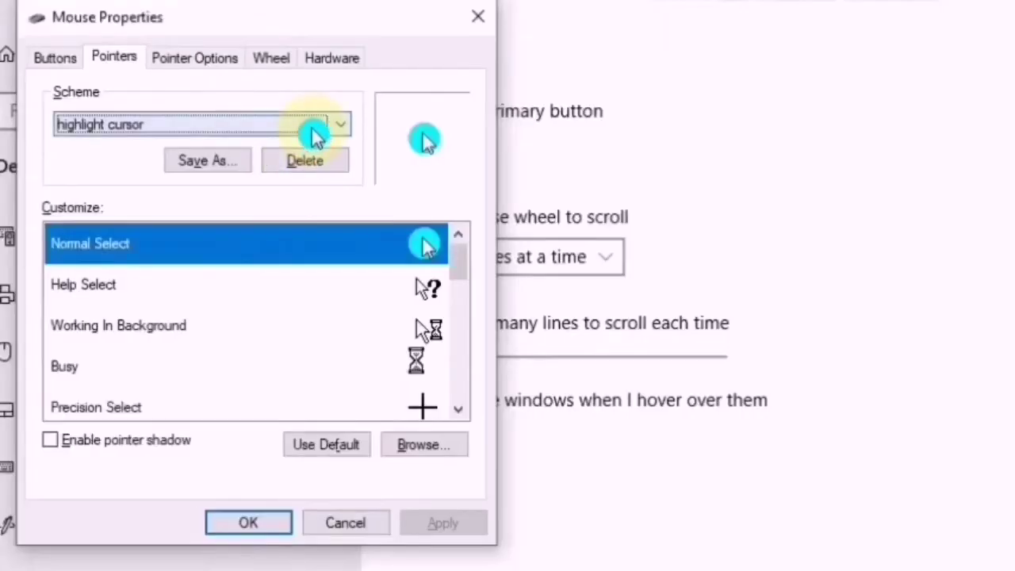
- Switch the pointer scheme to (None) and apply it
click(315, 129)
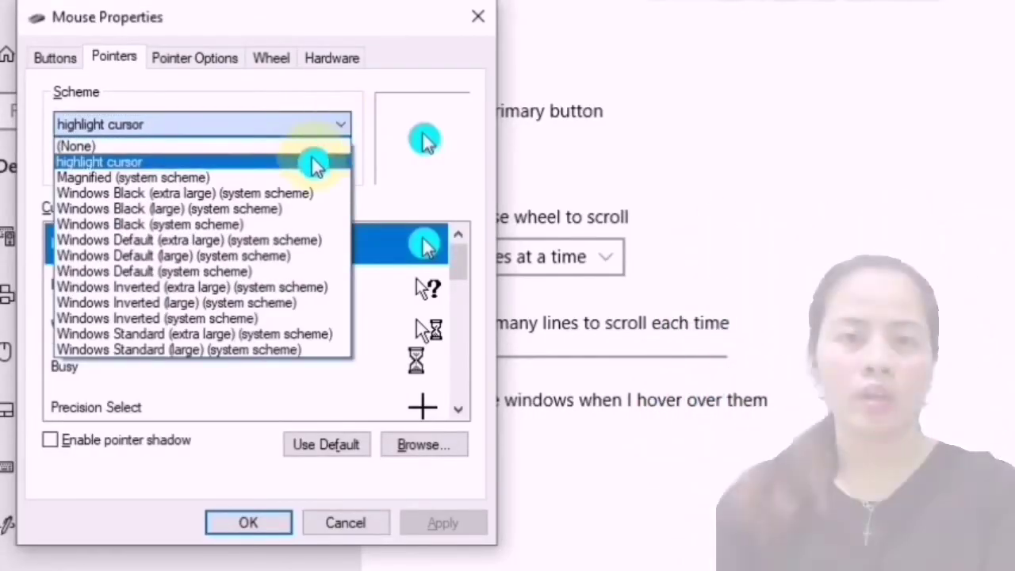
click(314, 147)
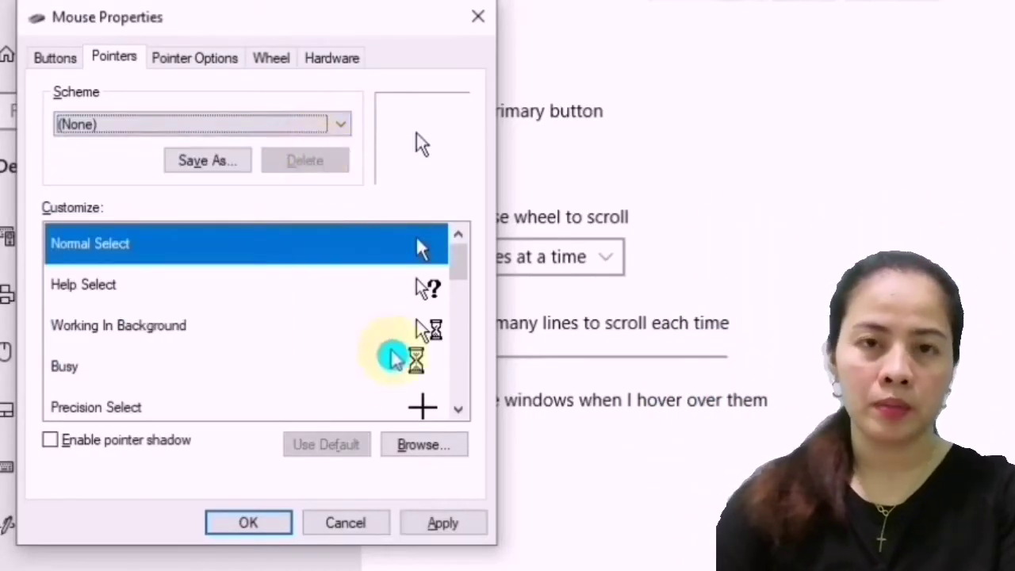
click(443, 527)
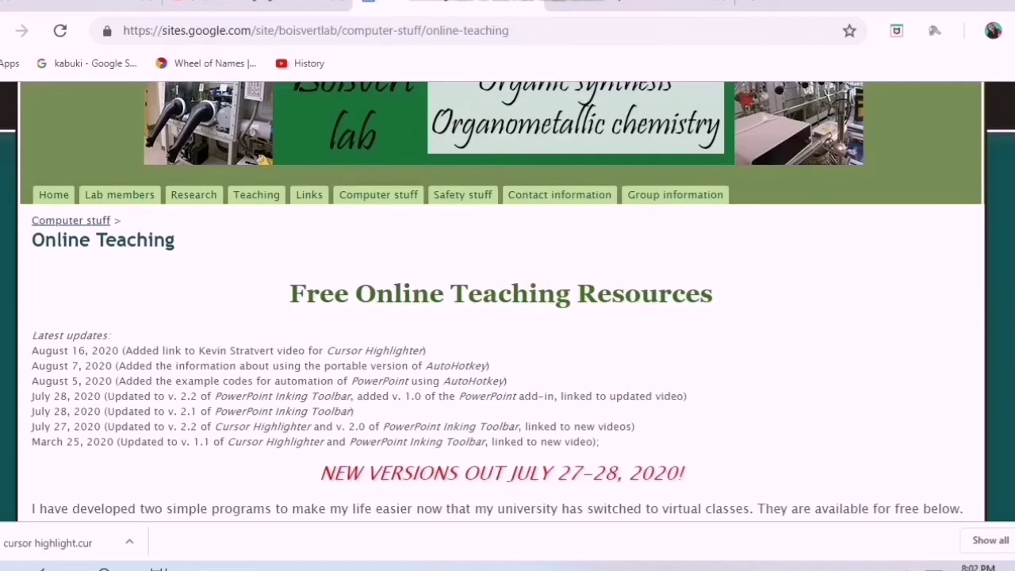
- In the browser, open the AutoHotkey website linked in the Cursor Highlighter section of the Boisvert lab Online Teaching page
scroll(508, 302, down, 5)
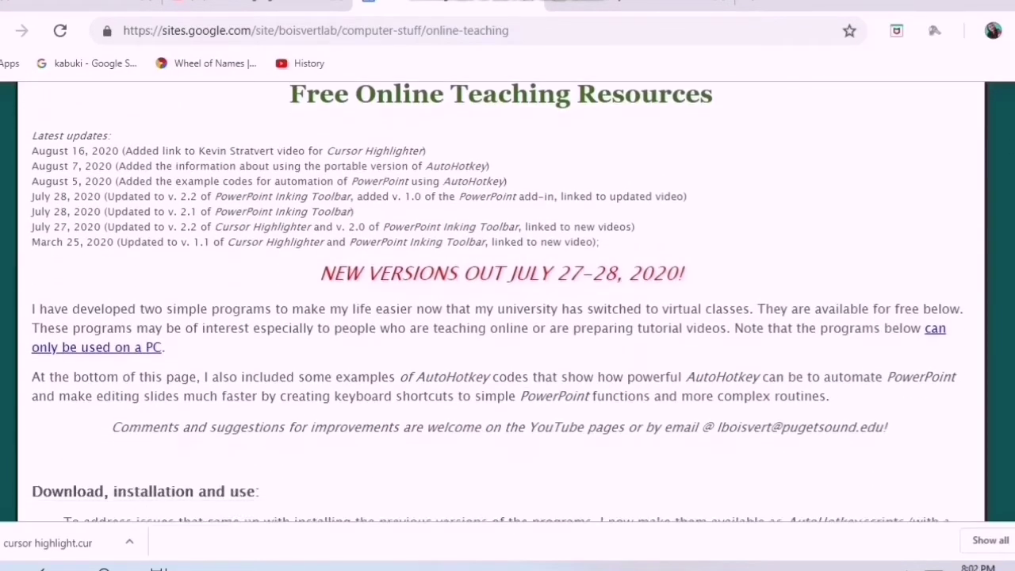
scroll(508, 301, down, 4)
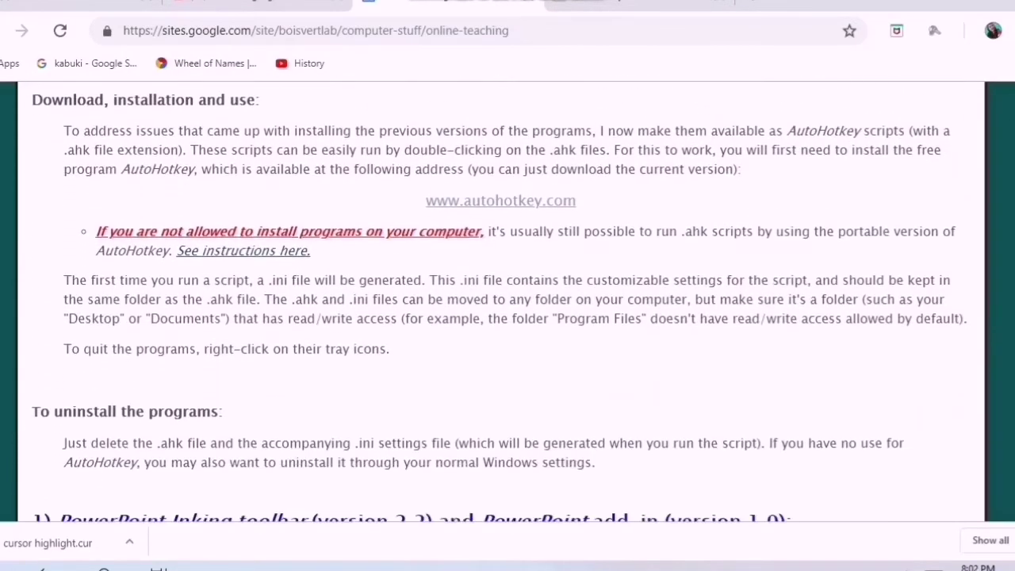
scroll(508, 301, down, 6)
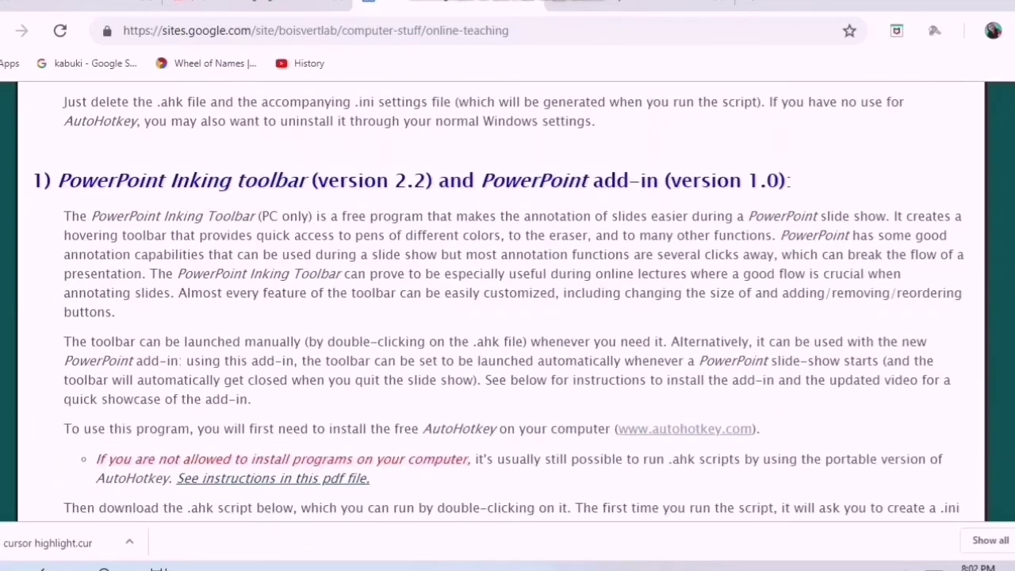
scroll(508, 301, down, 7)
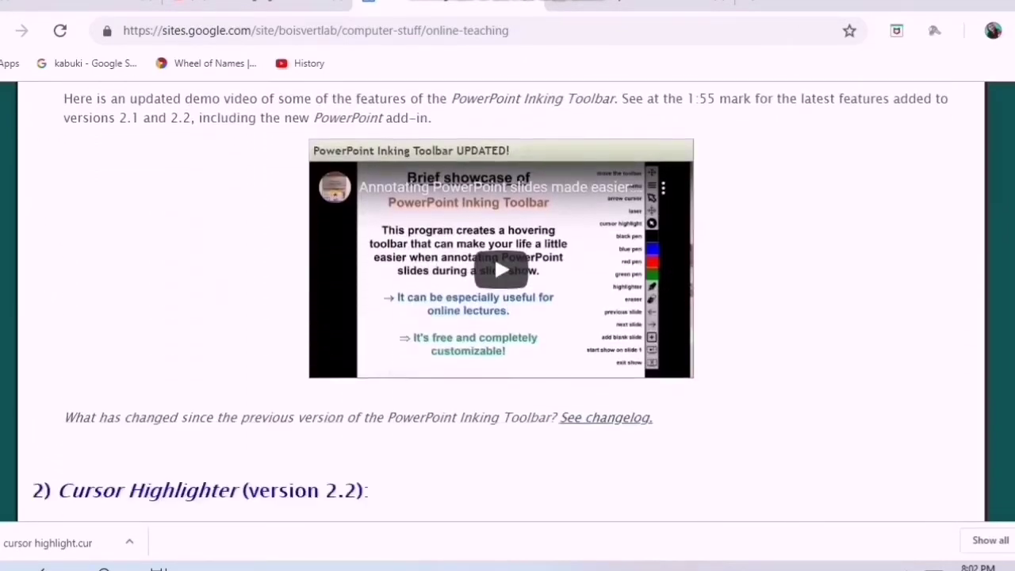
scroll(507, 301, down, 1)
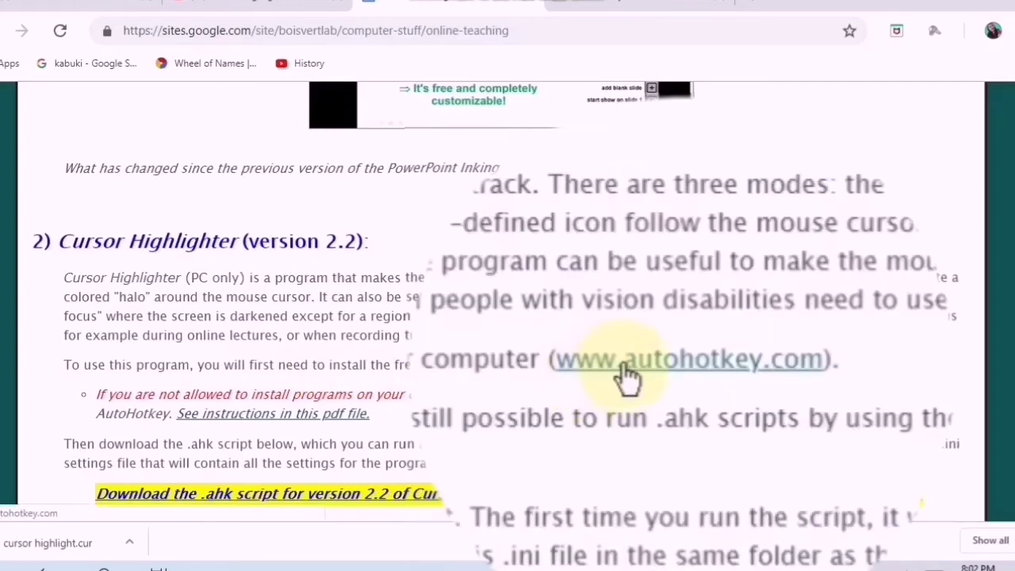
click(652, 368)
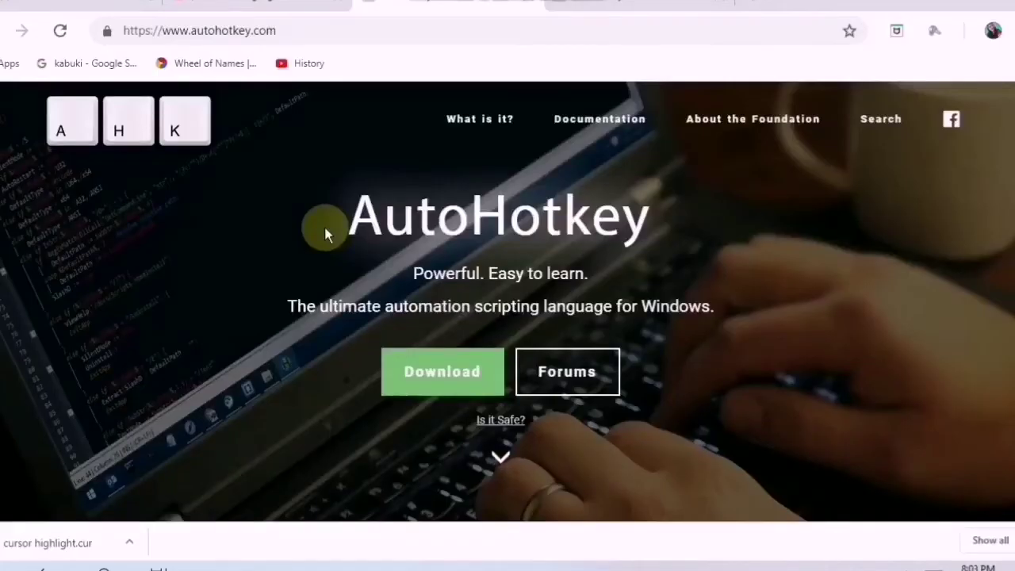
- Download the current version of AutoHotkey and show the installer in its folder
click(449, 378)
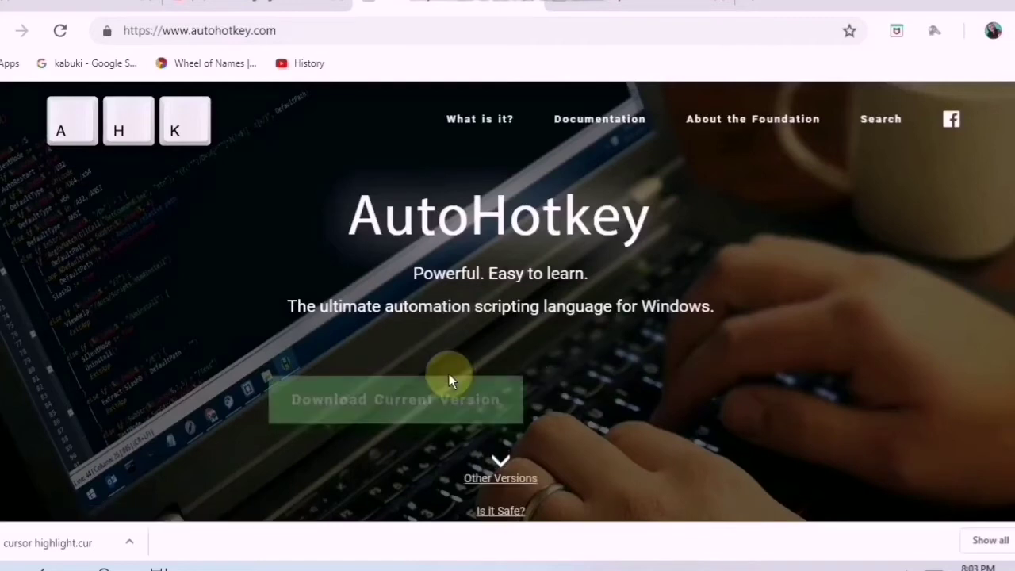
click(449, 374)
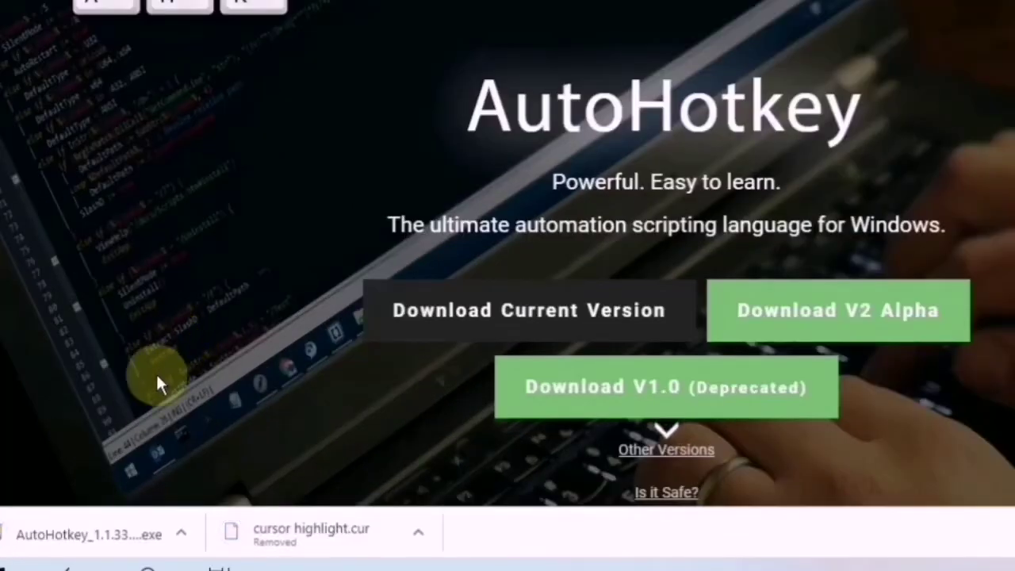
click(177, 539)
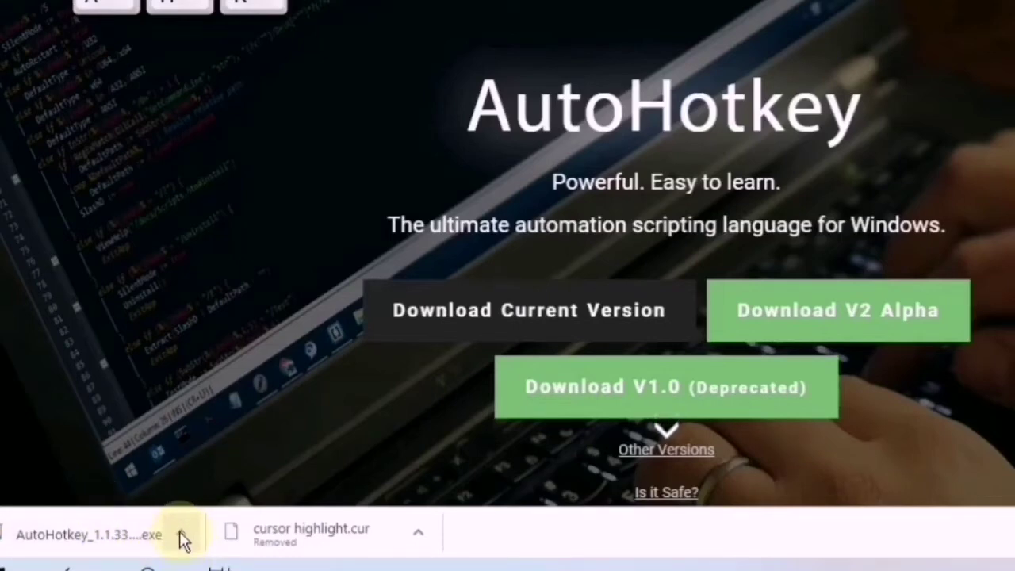
click(179, 533)
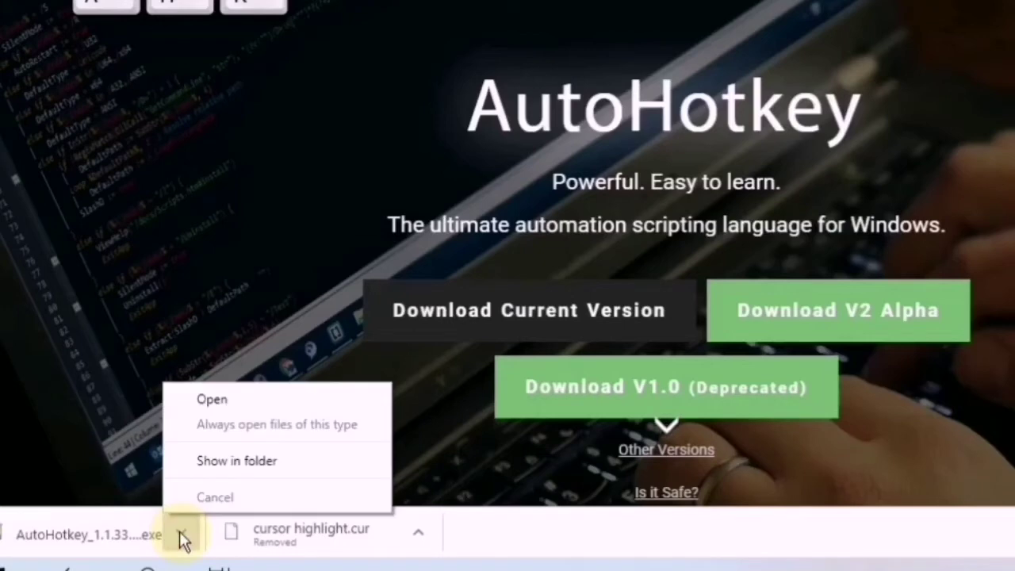
click(206, 459)
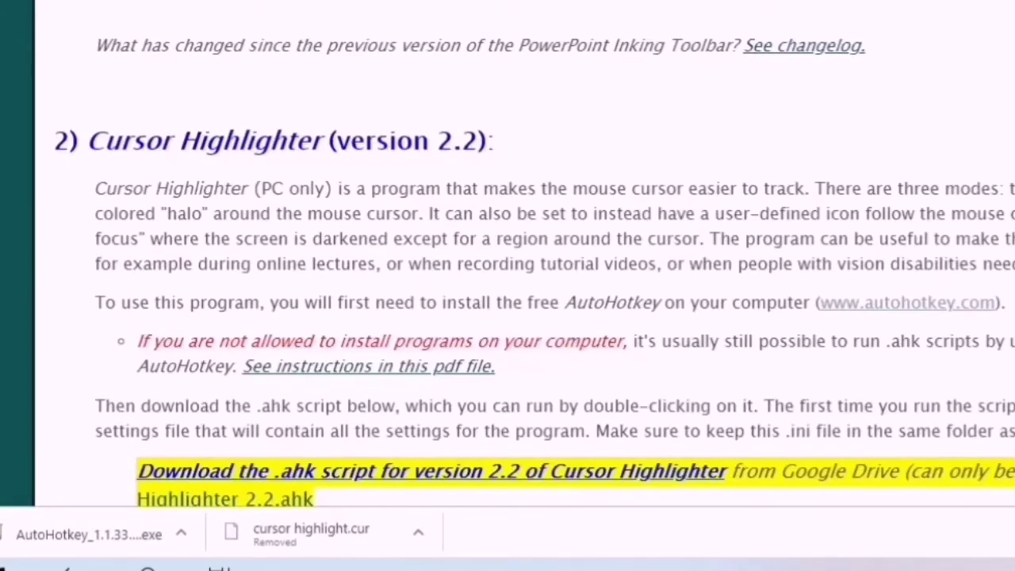
- Return to the Online Teaching page and download the Cursor Highlighter 2.2 .ahk script from Google Drive
scroll(619, 310, down, 3)
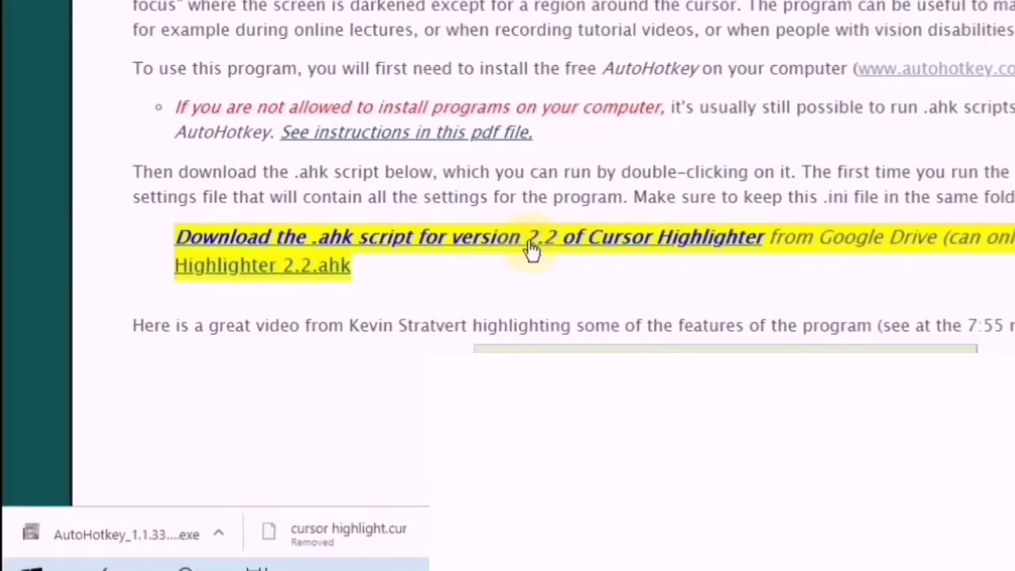
click(493, 248)
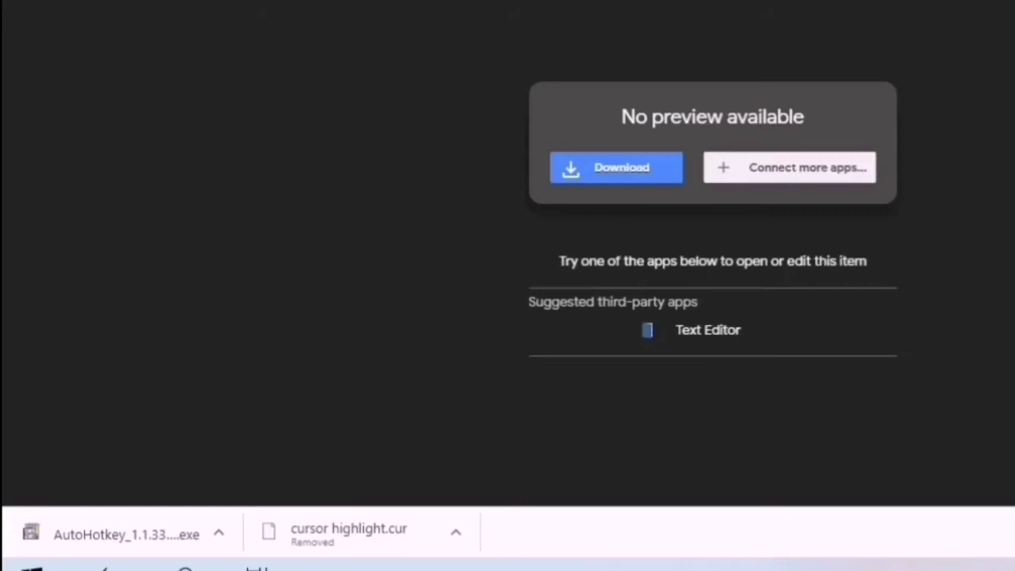
click(632, 170)
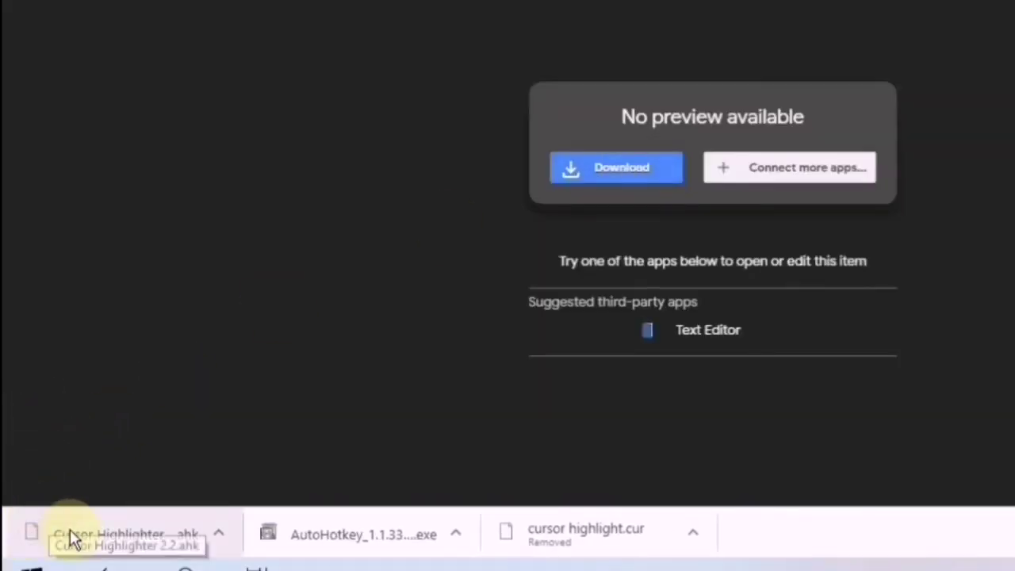
- Show the downloaded script in its folder and install AutoHotkey 1.1.33.02 from there using Express Installation
click(222, 536)
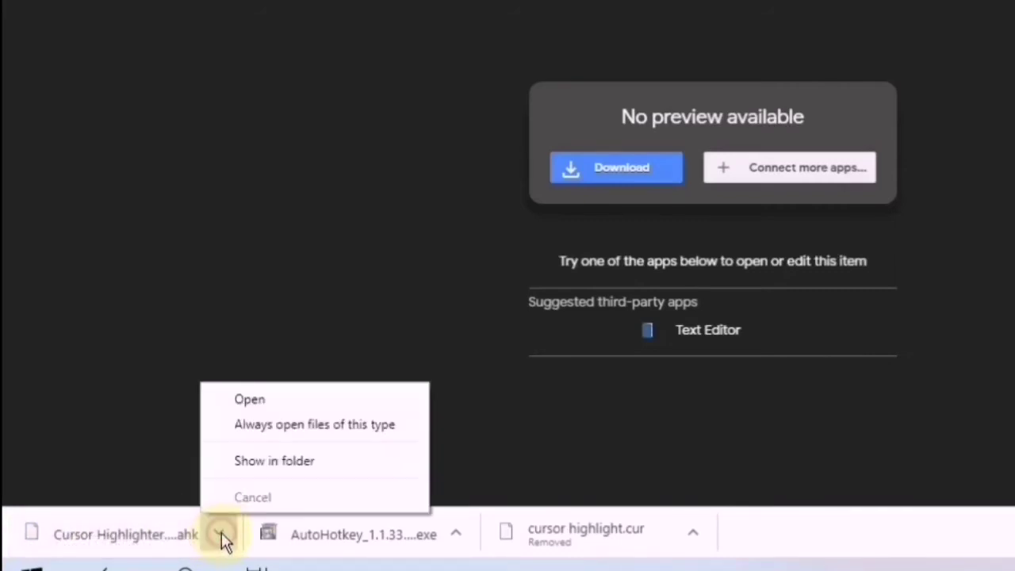
click(249, 461)
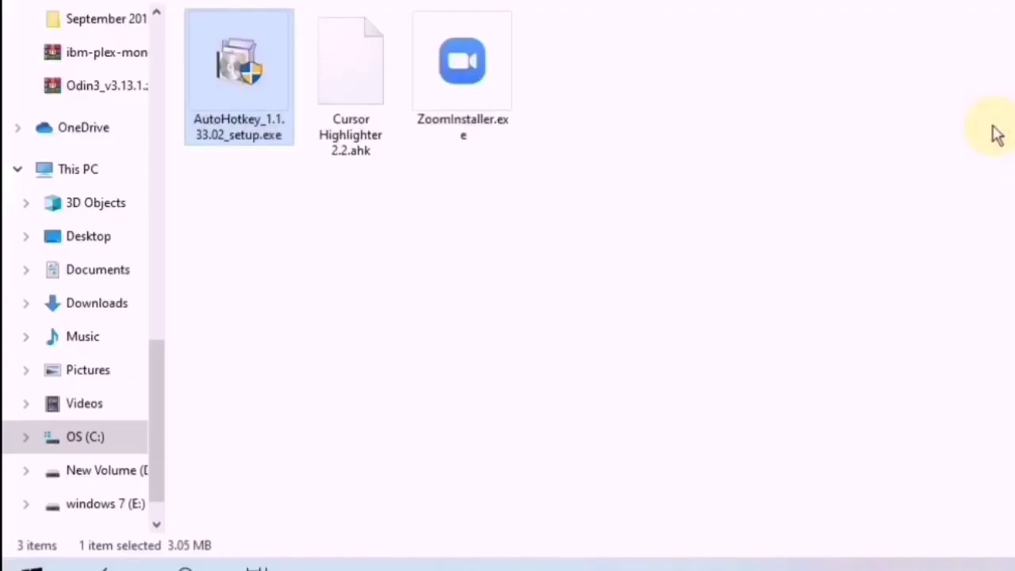
click(998, 135)
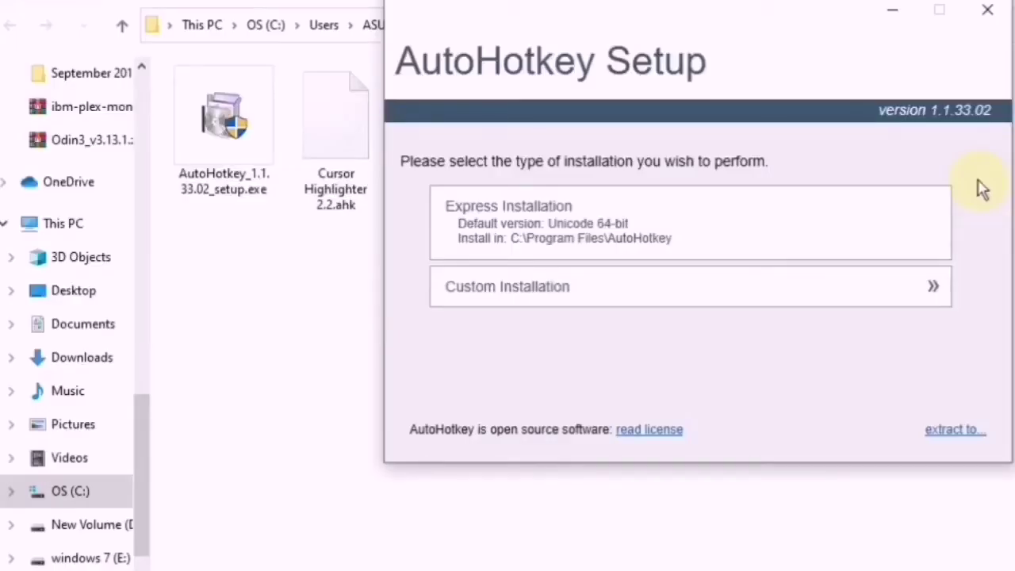
click(703, 259)
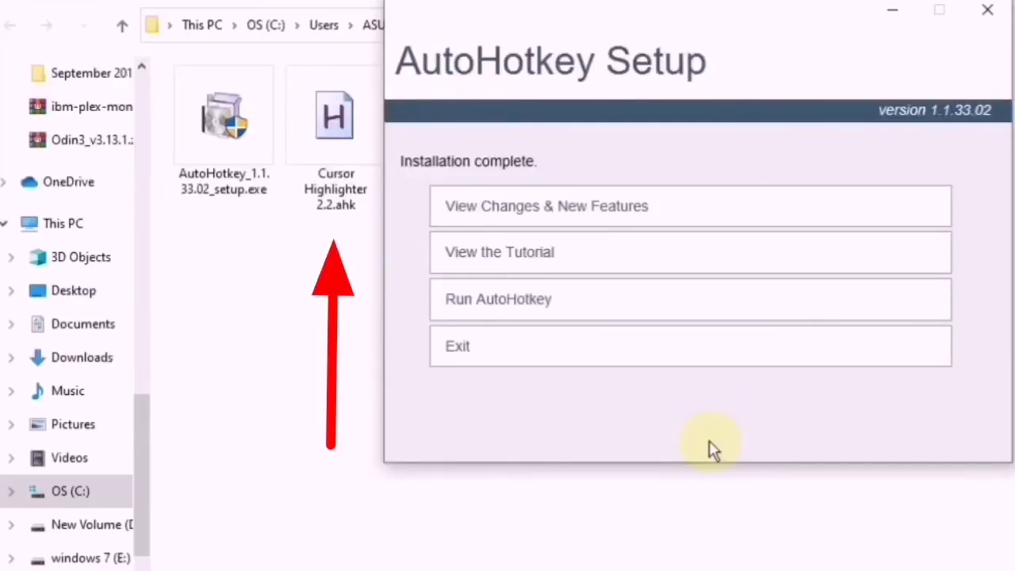
- Run the Cursor Highlighter 2.2.ahk script and agree to create a new file with default settings
double_click(321, 121)
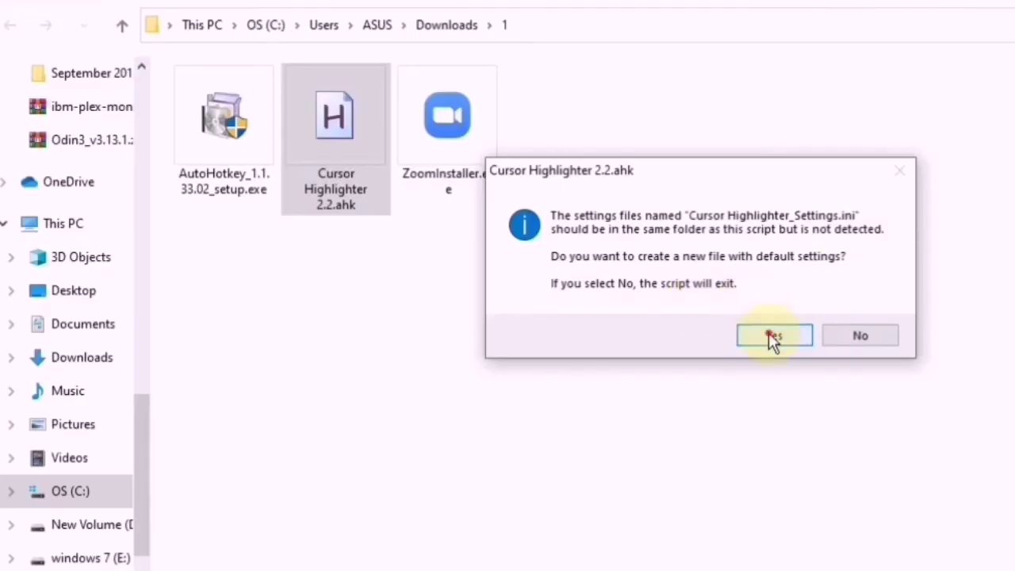
click(774, 336)
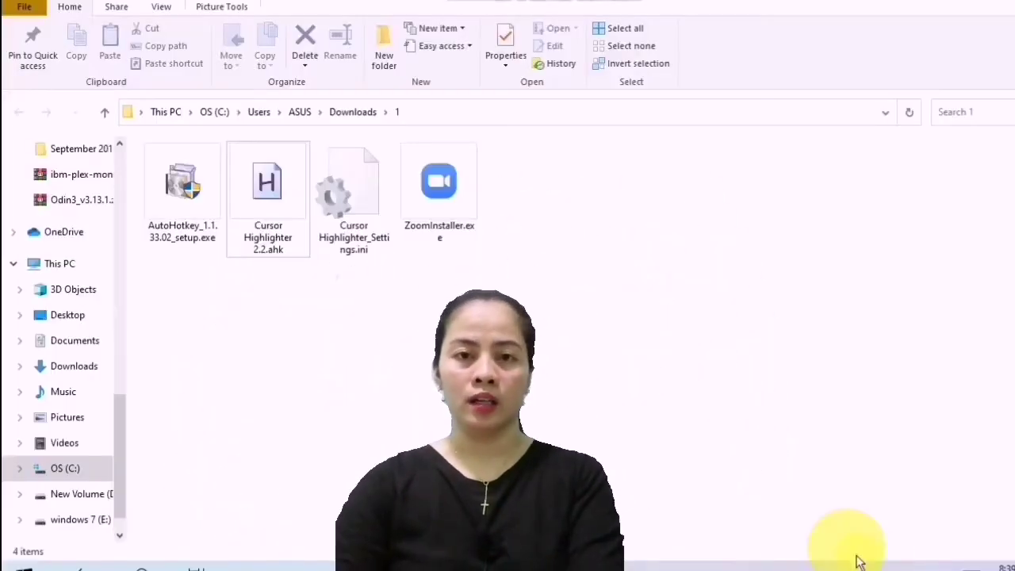
- In Cursor Highlighter's picture settings, select the custom Picture file option and browse for an image
click(859, 565)
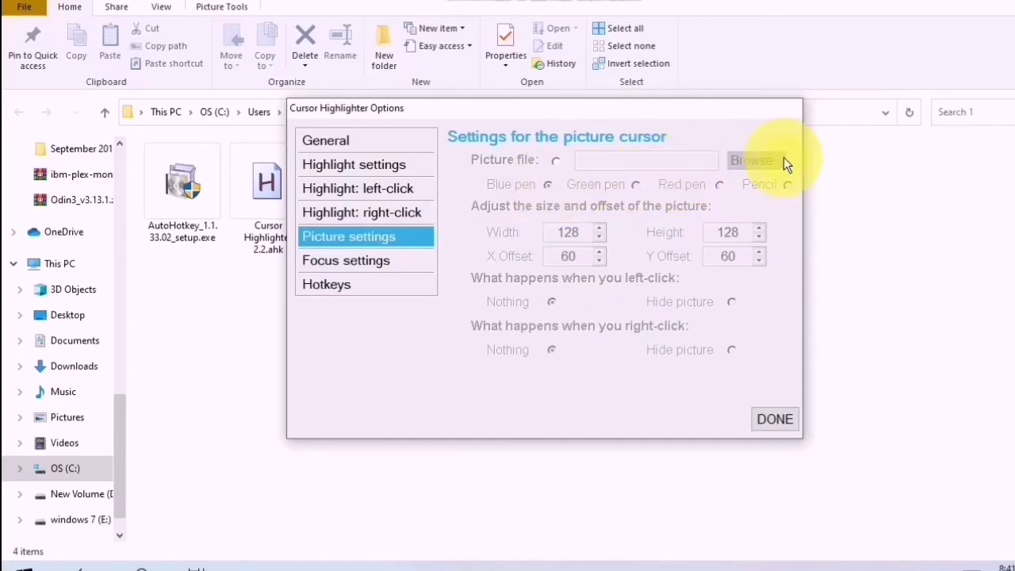
click(554, 160)
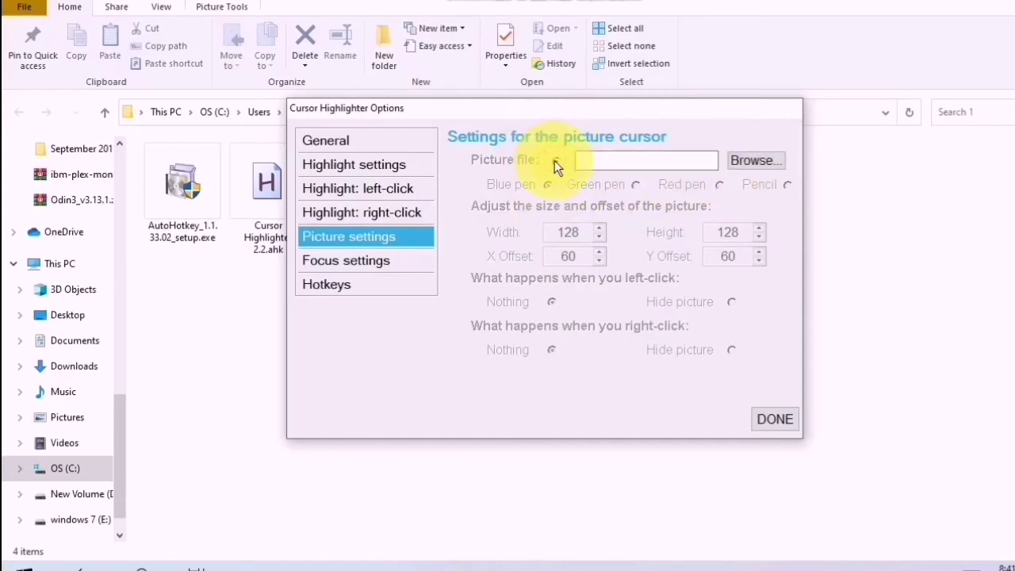
click(753, 160)
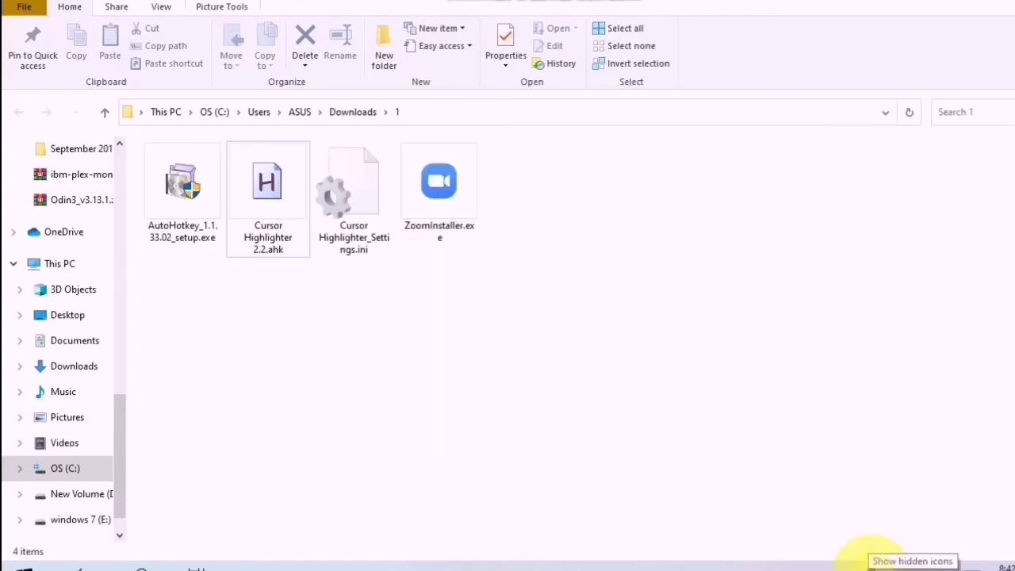
- Open the Cursor Highlighter settings from its icon among the hidden tray icons
click(873, 567)
right_click(924, 546)
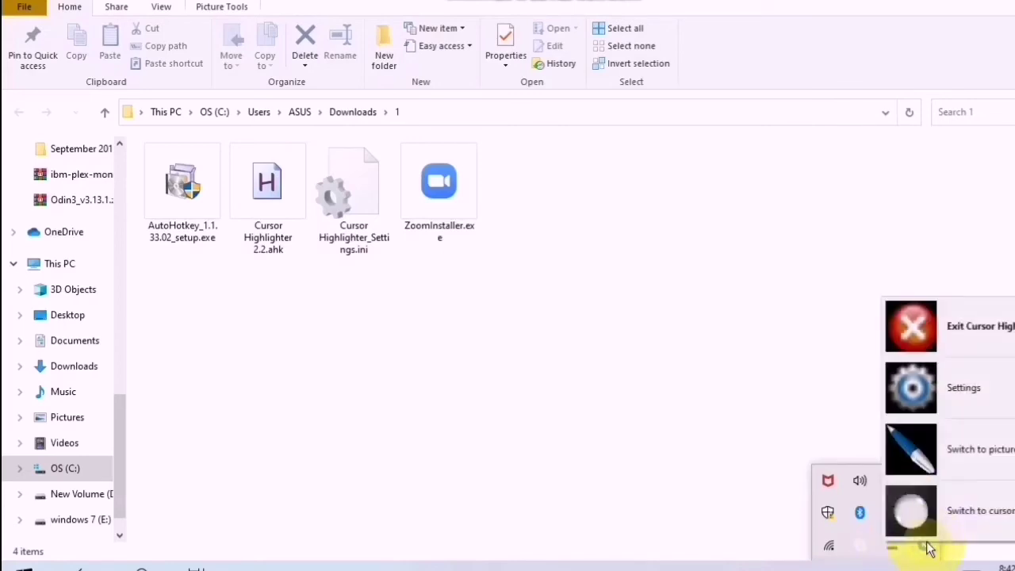
click(977, 388)
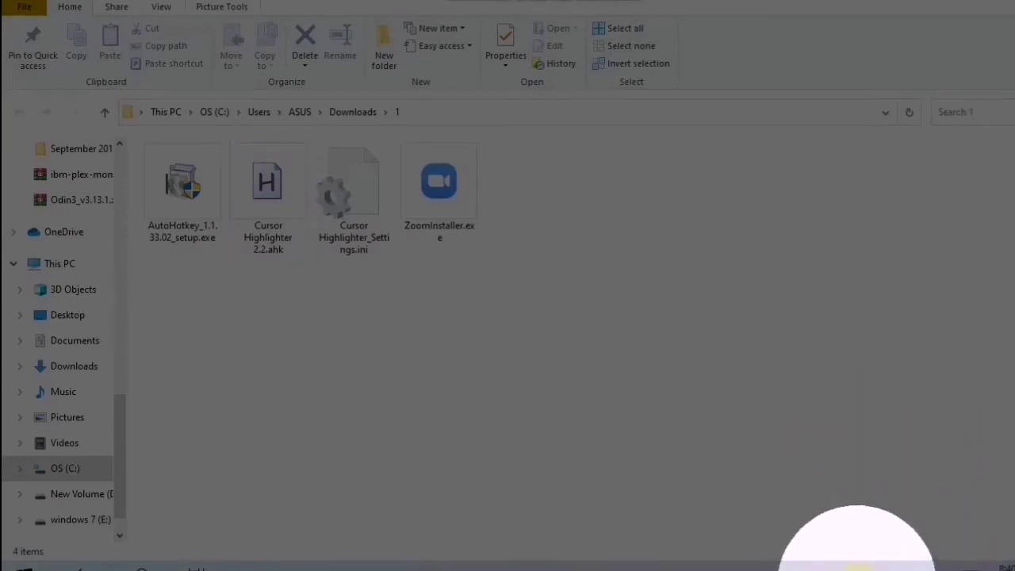
- Switch Cursor Highlighter from the focus spotlight to the highlight through its tray icon
click(874, 567)
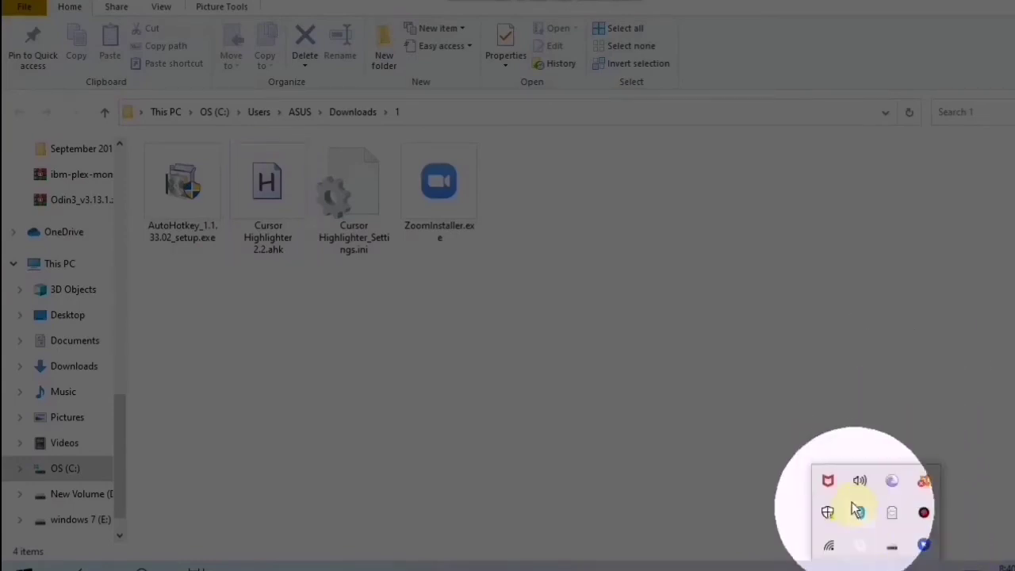
right_click(923, 547)
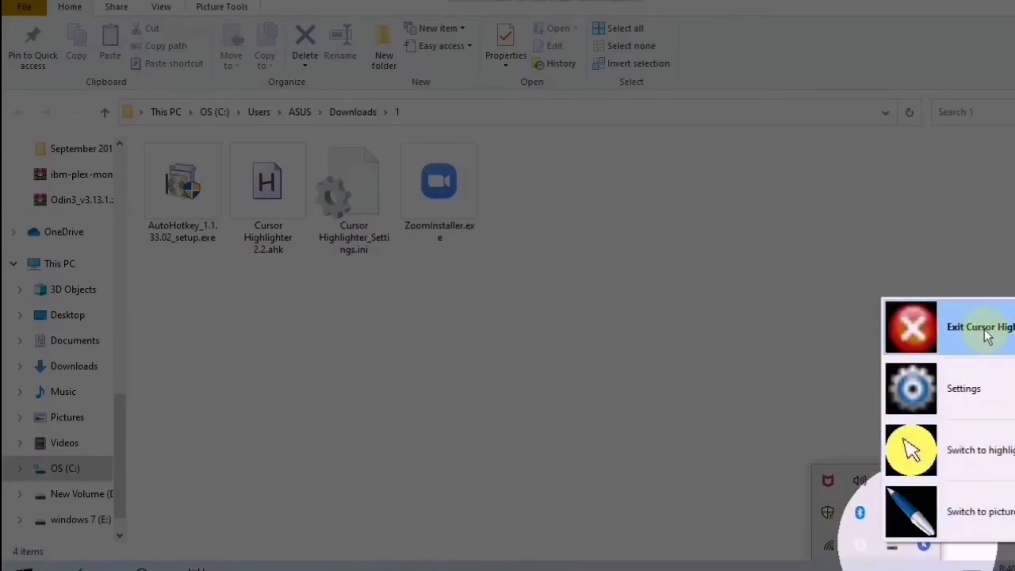
click(983, 450)
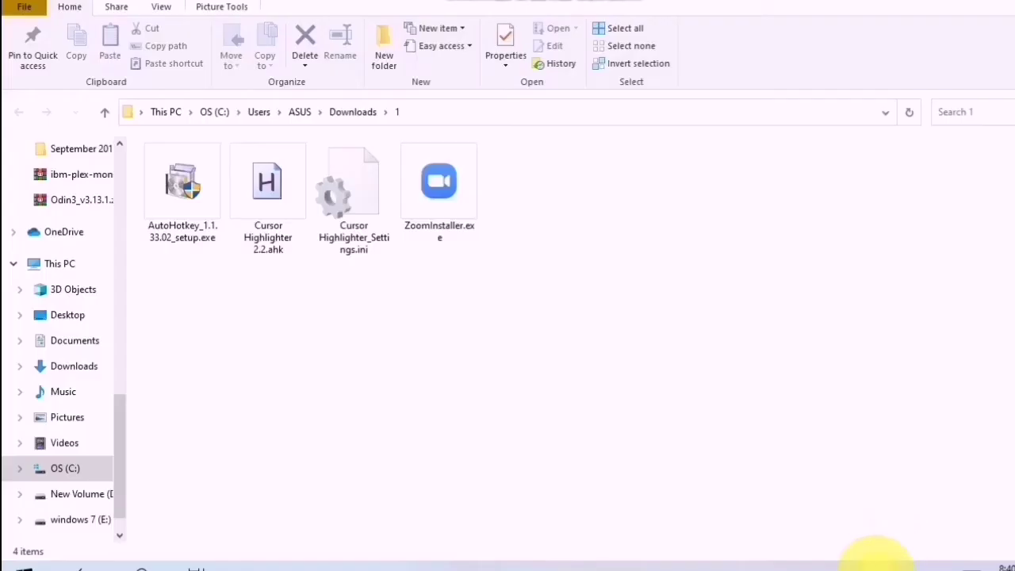
- In Cursor Highlighter's general settings, try Picture file as the startup cursor type and select Focus instead
click(876, 565)
right_click(924, 547)
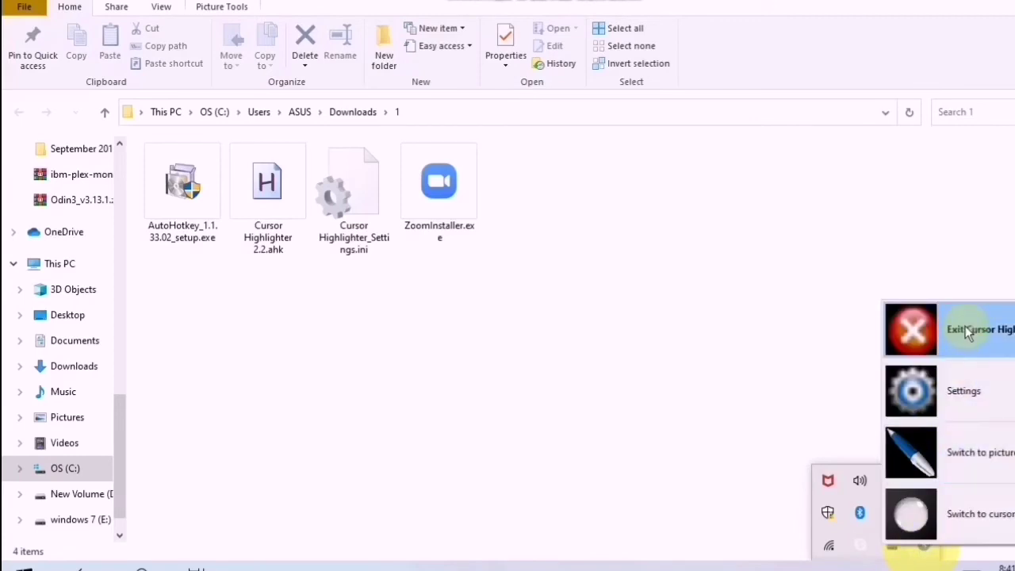
click(976, 383)
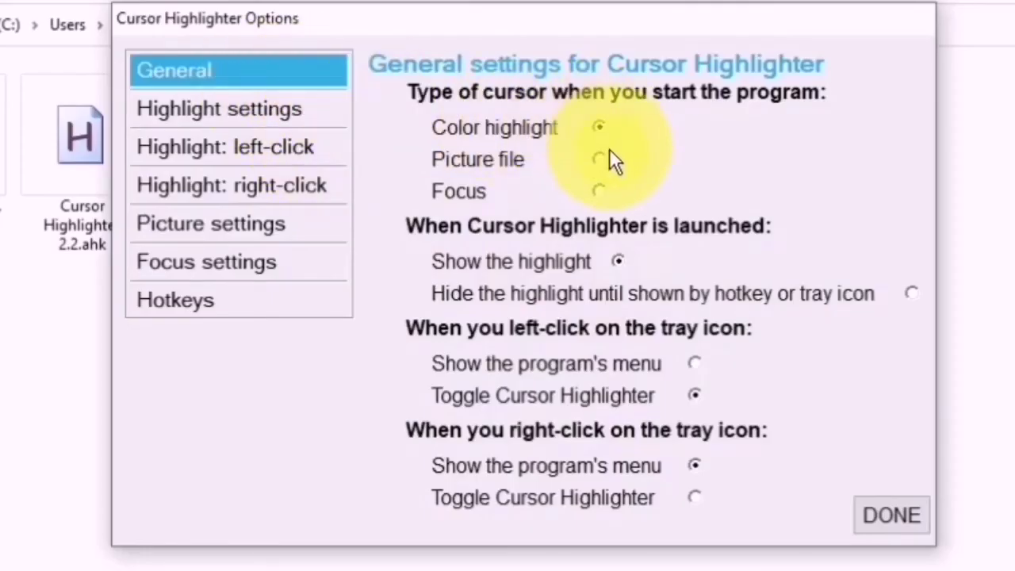
click(599, 158)
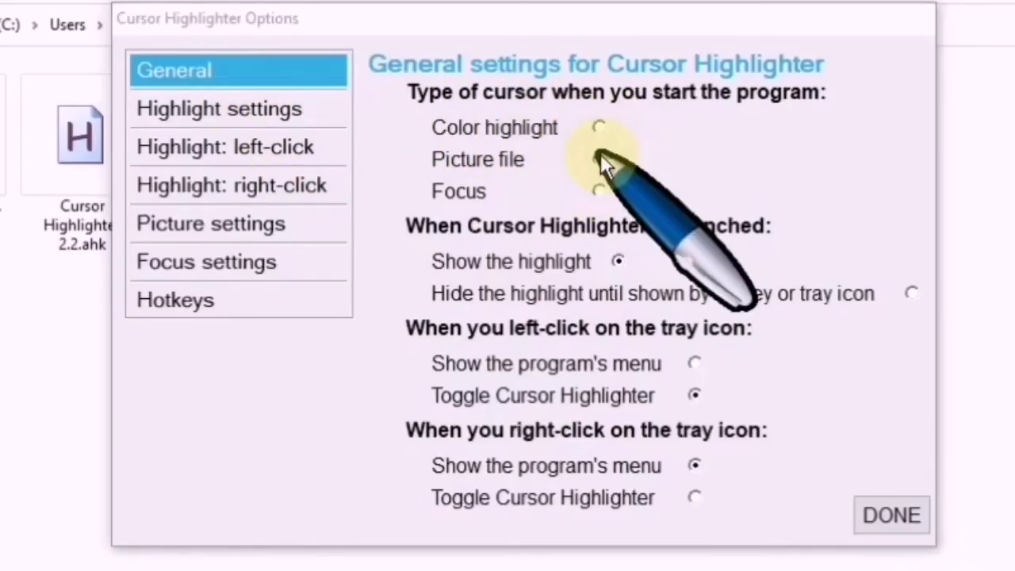
click(600, 192)
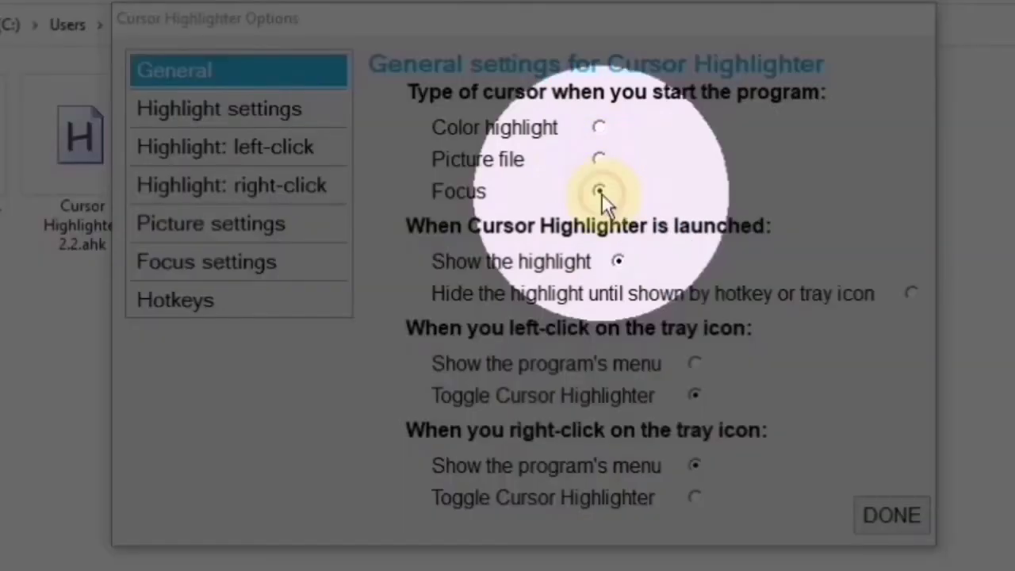